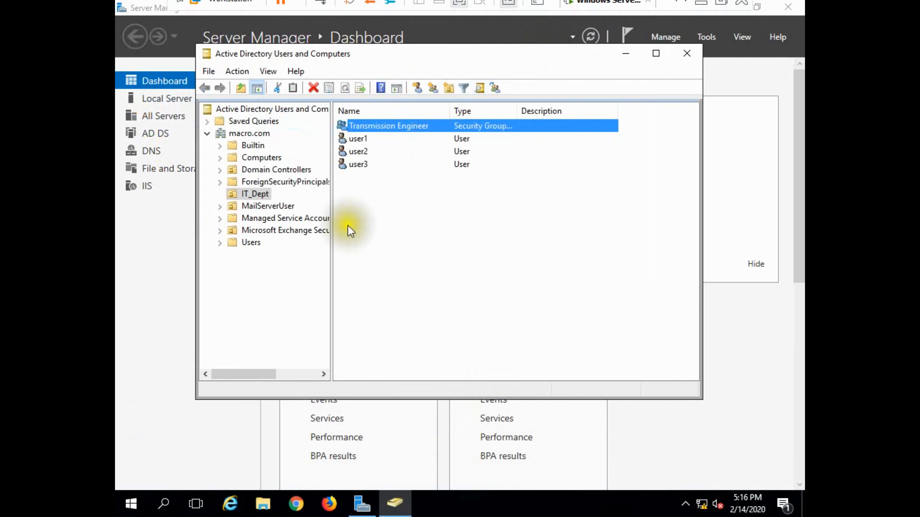
# Browse the Start menu's Microsoft Exchange Server 2016 apps, then dismiss the menu
pyautogui.click(131, 505)
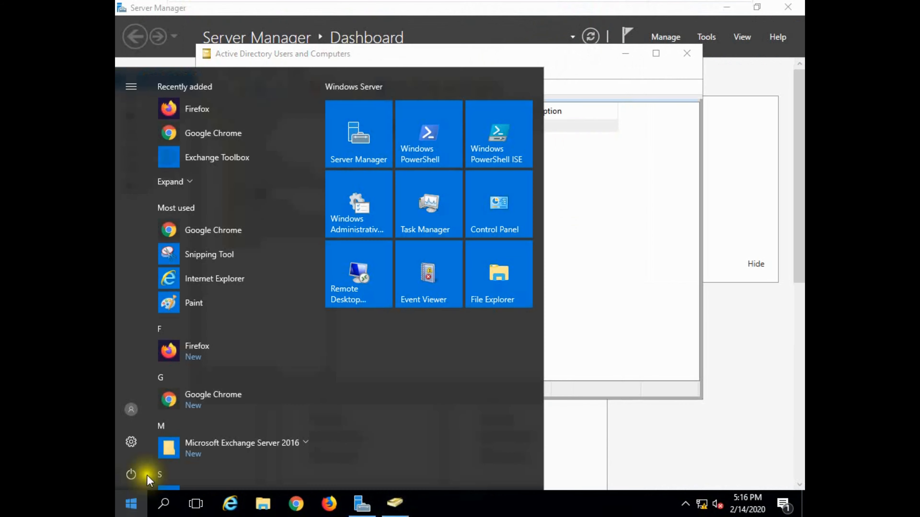
pyautogui.scroll(-2, 295, 422)
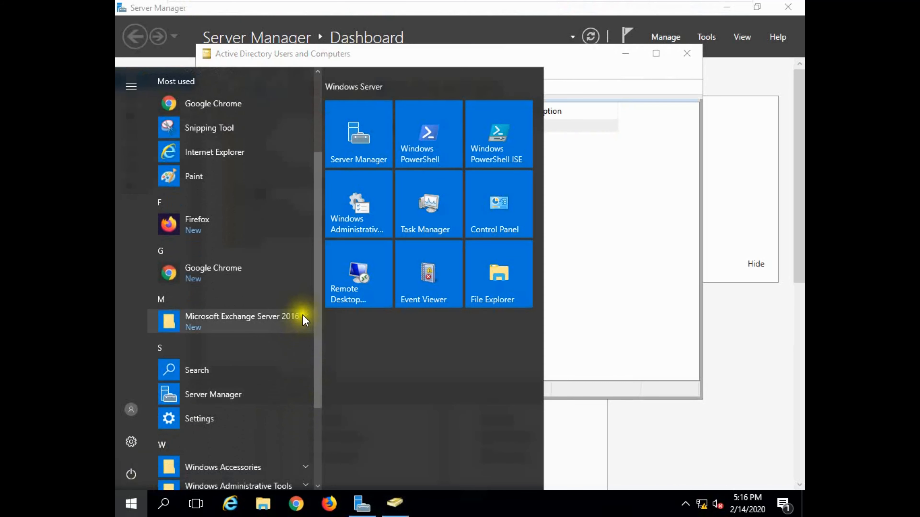
pyautogui.click(304, 318)
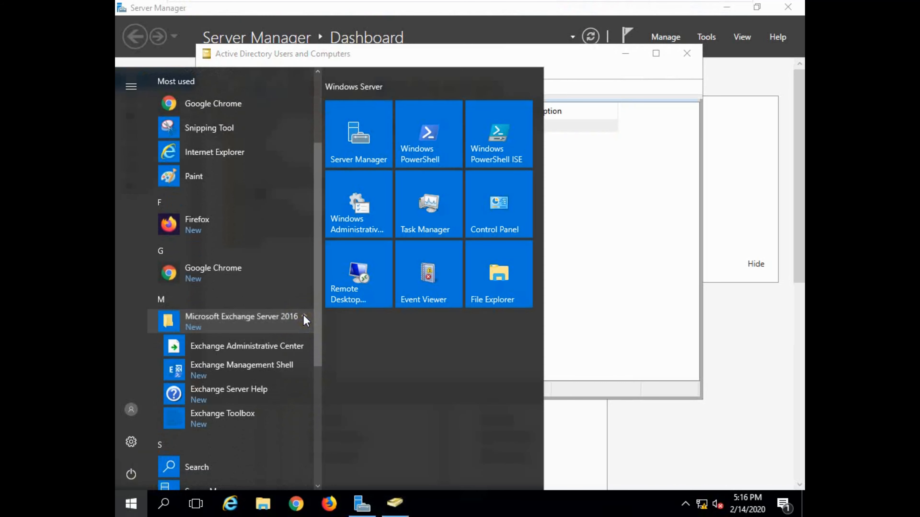
pyautogui.click(592, 200)
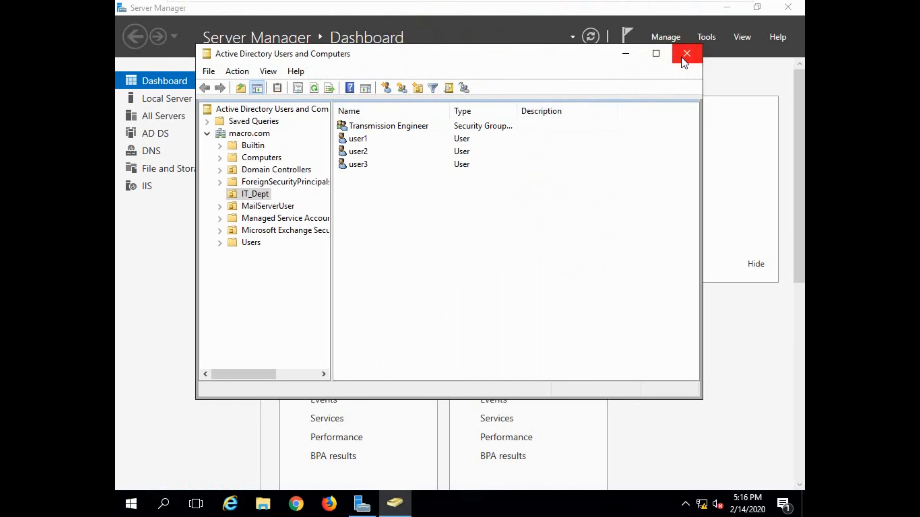
# Reopen Active Directory Users and Computers from Server Manager Tools and select IT_Dept
pyautogui.click(686, 53)
pyautogui.click(708, 37)
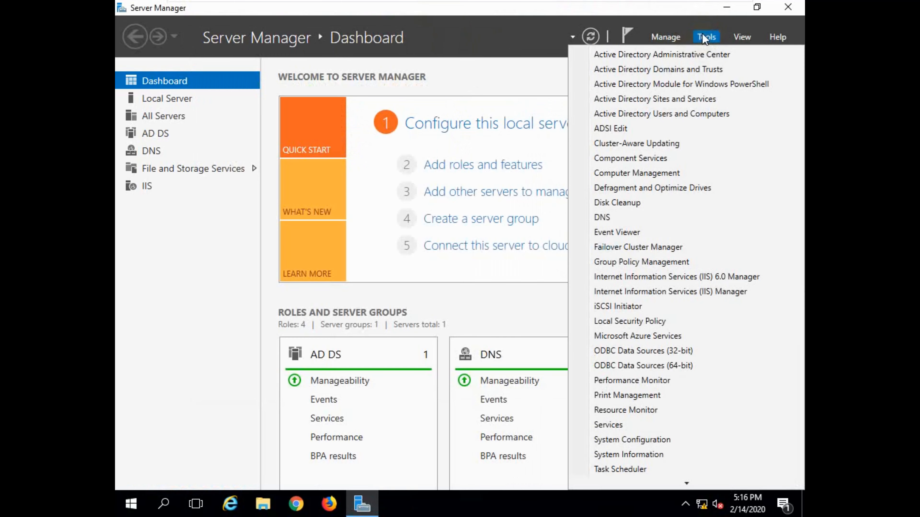
pyautogui.click(654, 113)
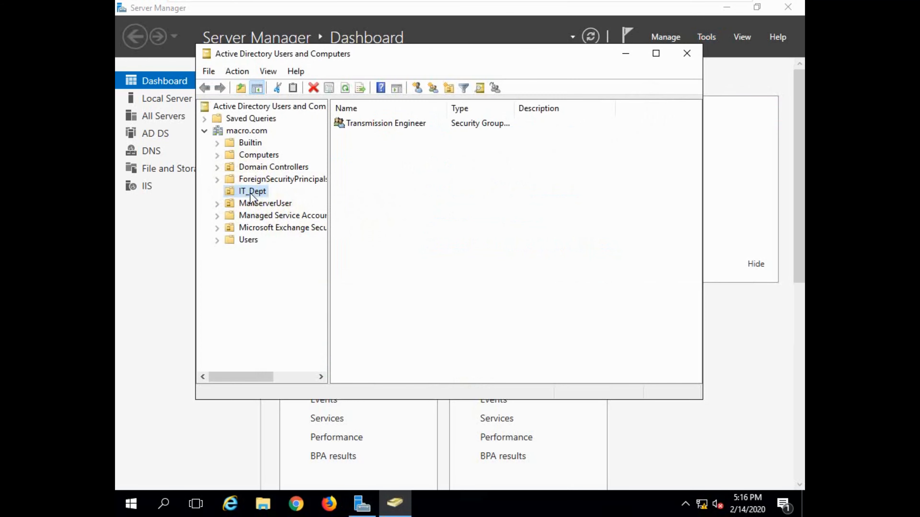
pyautogui.click(350, 140)
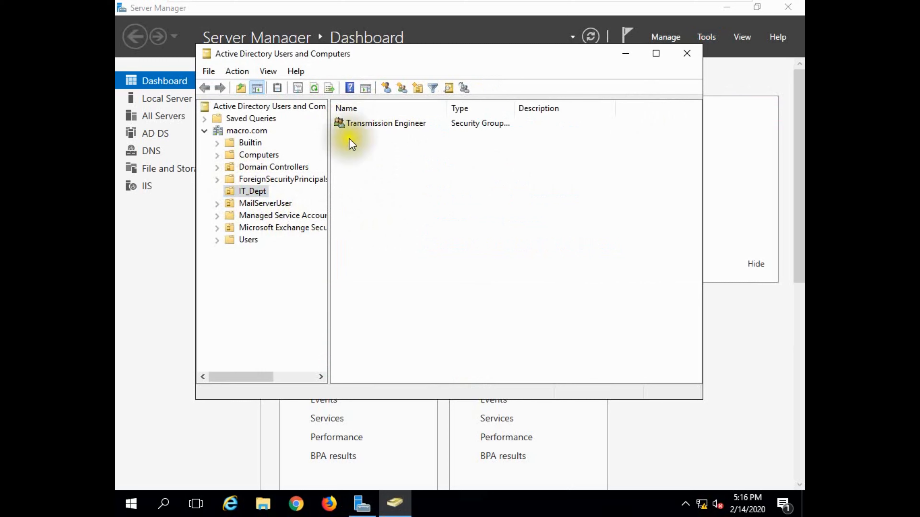
# Create a new IT_Dept group named Core Network Engineers, keeping Global scope and Security type
pyautogui.click(401, 88)
pyautogui.click(328, 148)
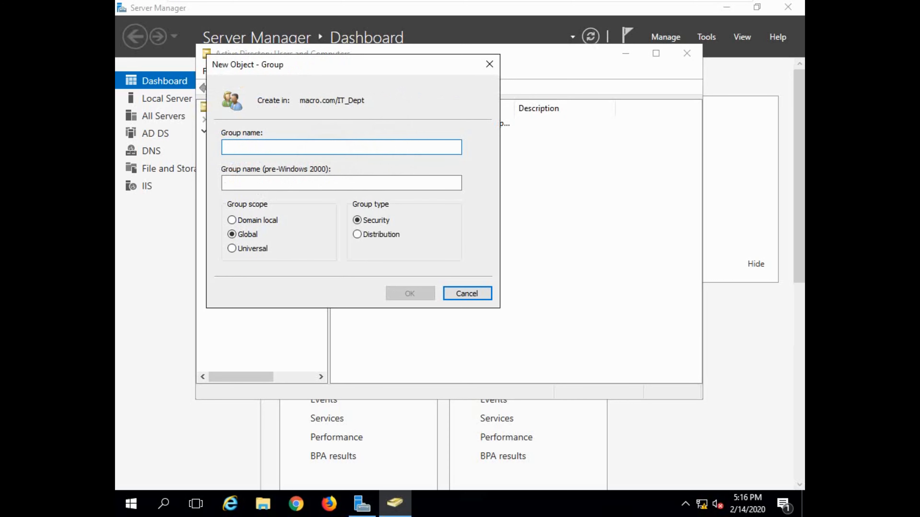
pyautogui.write('Core N')
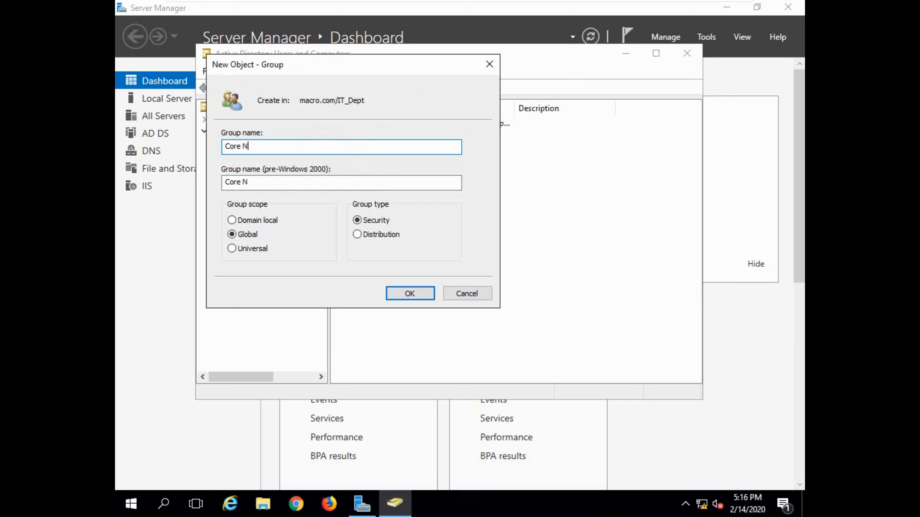
pyautogui.write('etwork Engineers')
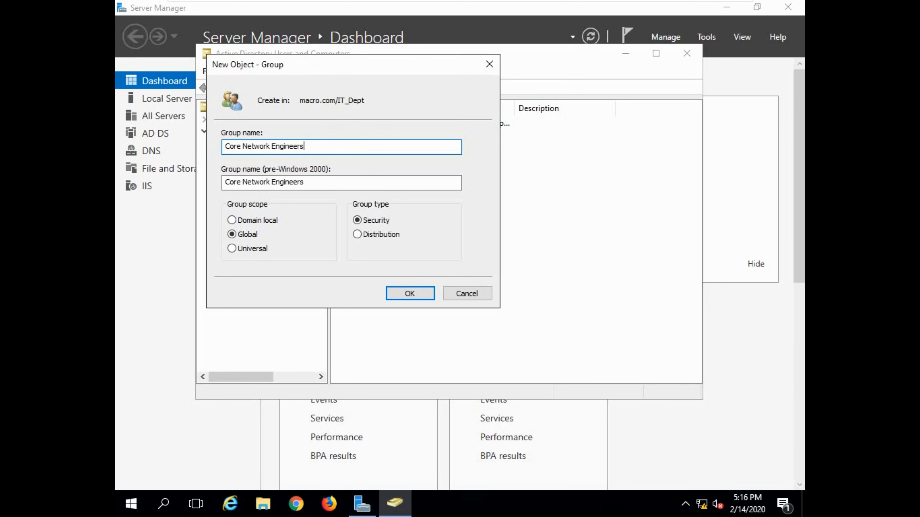
pyautogui.click(411, 294)
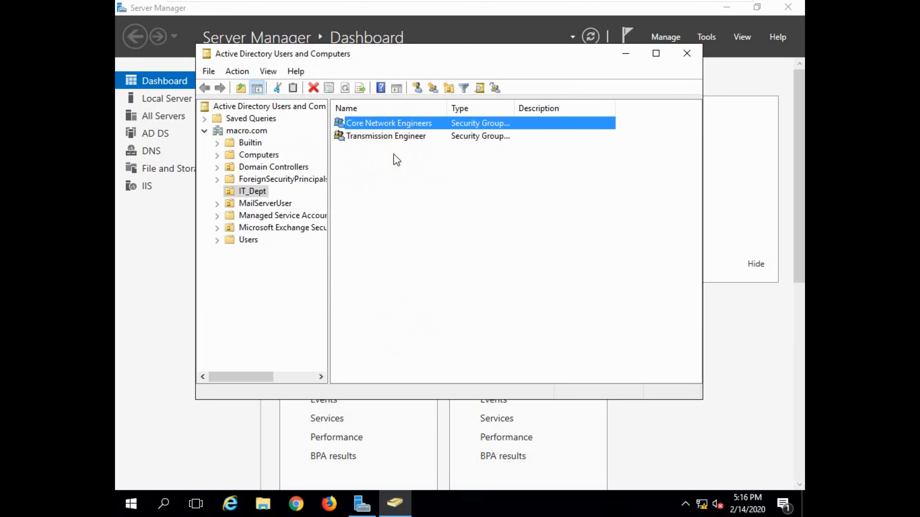
# Start a new IT_Dept user with first name core1 and logon name core1
pyautogui.click(417, 88)
pyautogui.moveTo(348, 67); pyautogui.dragTo(641, 82)
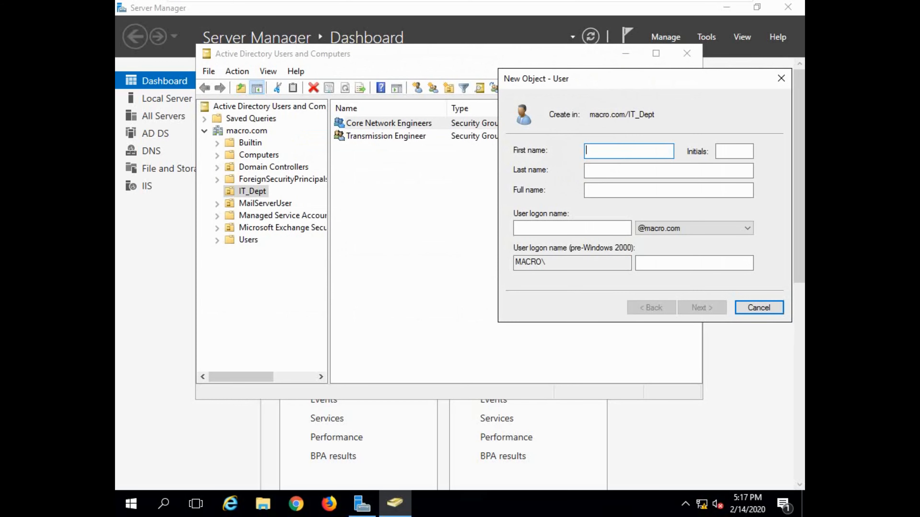
pyautogui.write('core1')
pyautogui.doubleClick(595, 149)
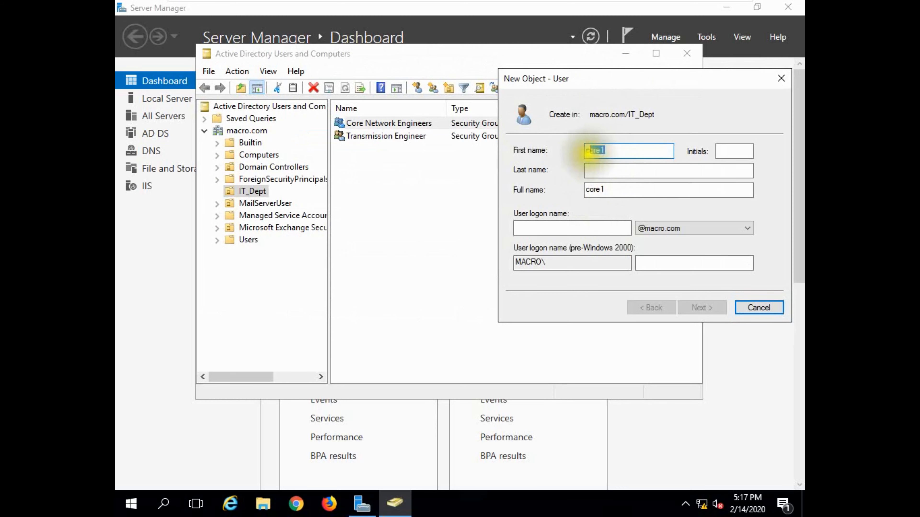
pyautogui.click(579, 228)
pyautogui.write('core1')
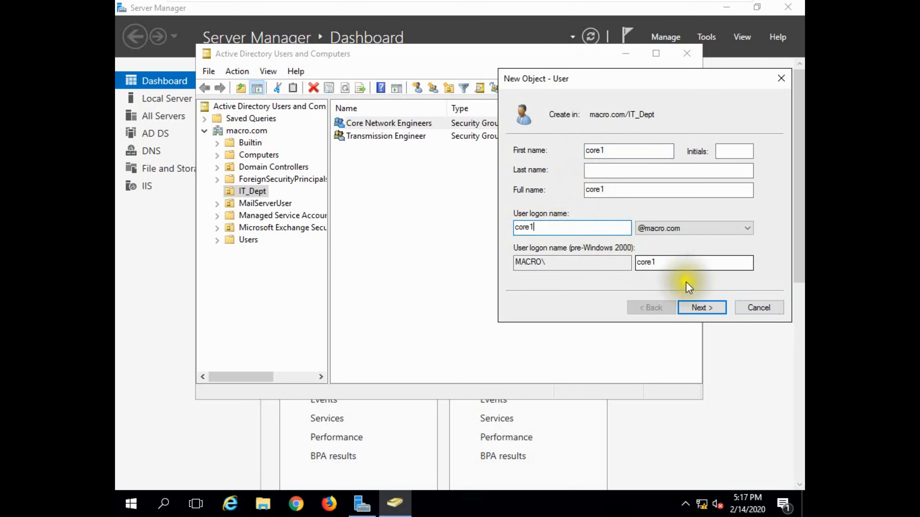
pyautogui.click(701, 309)
# Give core1 a password that never expires and cannot be changed, then finish
pyautogui.click(559, 200)
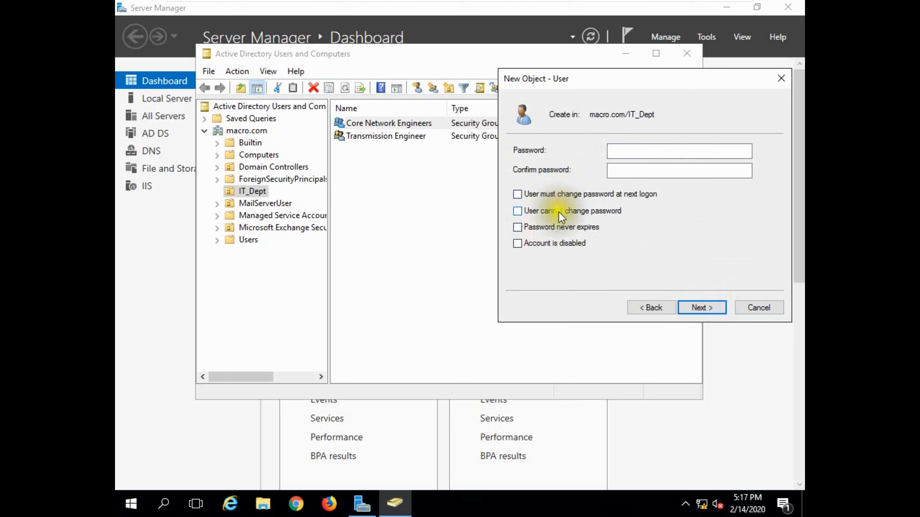
pyautogui.click(558, 211)
pyautogui.click(556, 228)
pyautogui.click(610, 150)
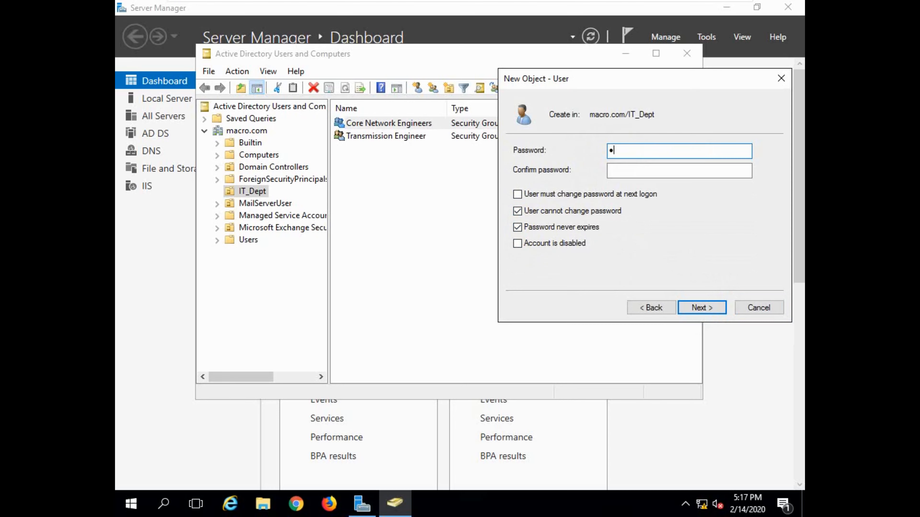
pyautogui.press('BackSpace')
pyautogui.press('BackSpace')
pyautogui.press('BackSpace')
pyautogui.press('BackSpace')
pyautogui.press('BackSpace')
pyautogui.press('BackSpace')
pyautogui.press('Tab')
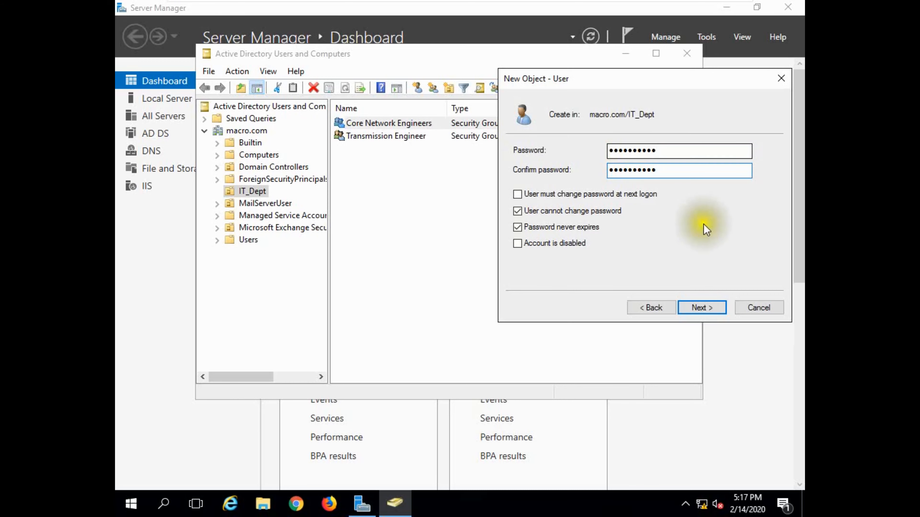
pyautogui.click(710, 307)
pyautogui.click(711, 305)
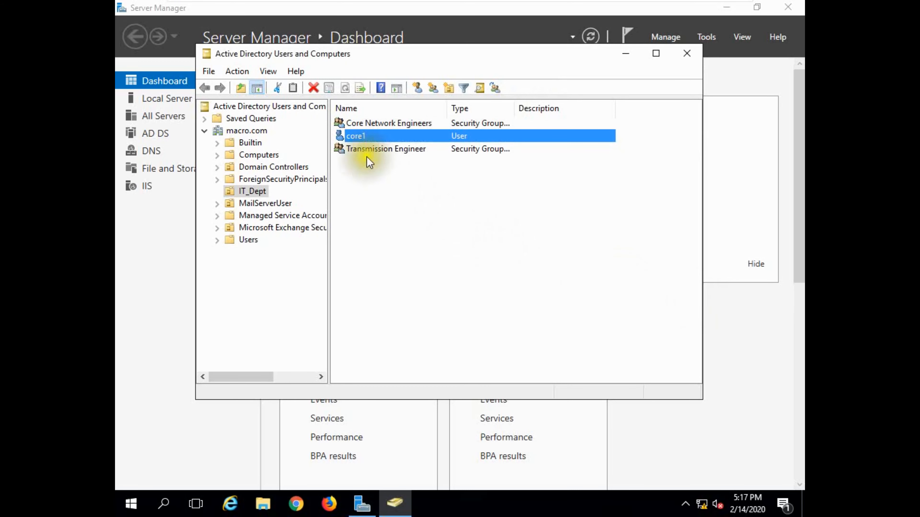
# Start another IT_Dept user with full name core2 and logon name core2
pyautogui.click(417, 88)
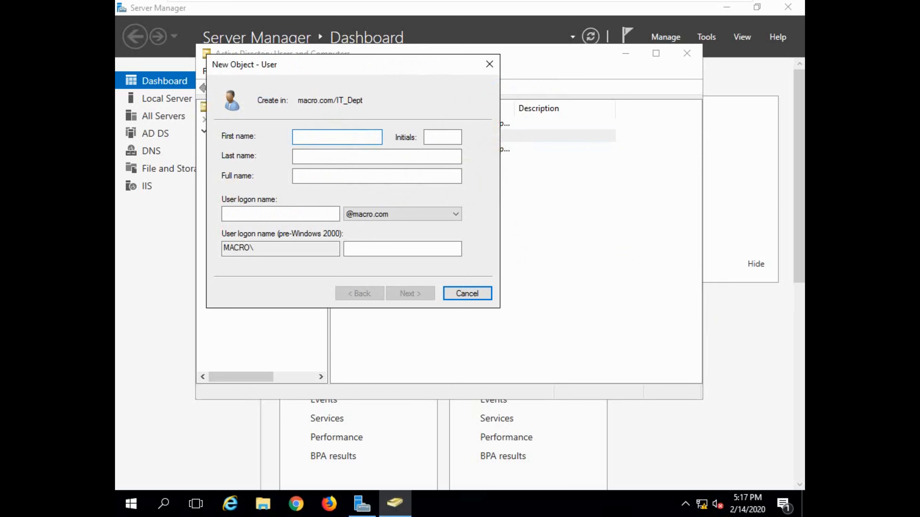
pyautogui.write('cor')
pyautogui.press('Tab')
pyautogui.press('Tab')
pyautogui.press('Tab')
pyautogui.press('Tab')
pyautogui.press('Tab')
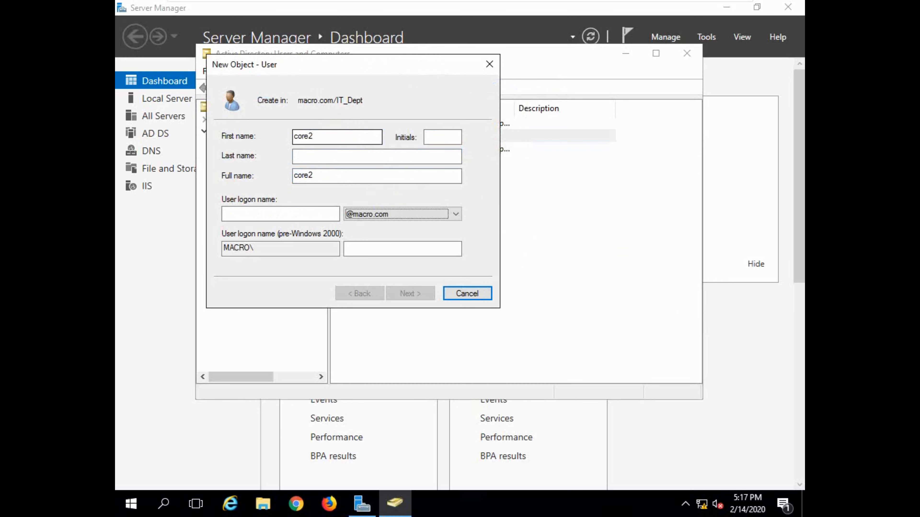
pyautogui.doubleClick(304, 175)
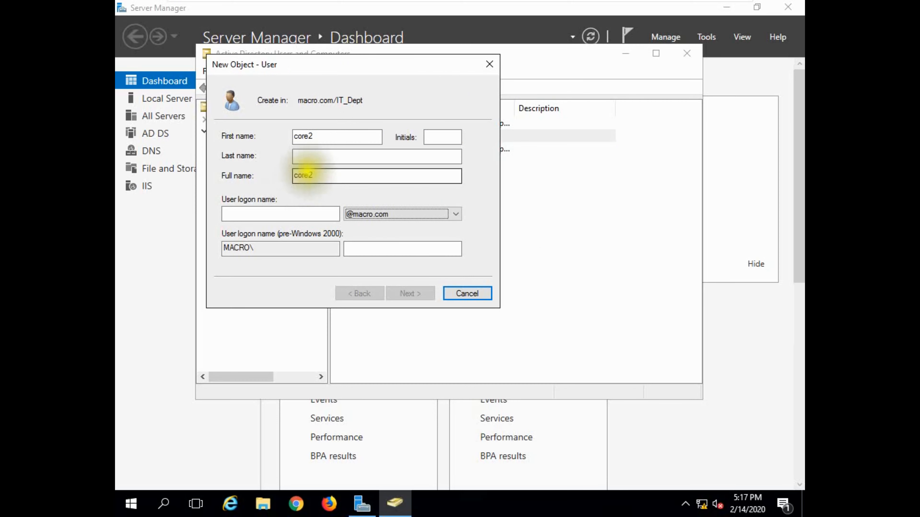
pyautogui.click(297, 214)
pyautogui.write('core2')
pyautogui.click(410, 293)
# Give core2 a password that never expires and cannot be changed, then finish
pyautogui.click(261, 180)
pyautogui.click(253, 197)
pyautogui.click(250, 213)
pyautogui.click(320, 140)
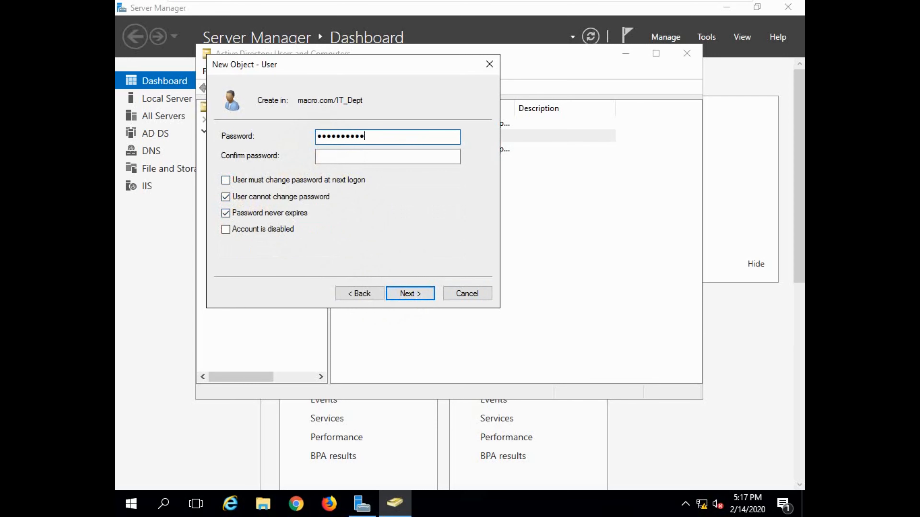
pyautogui.click(321, 158)
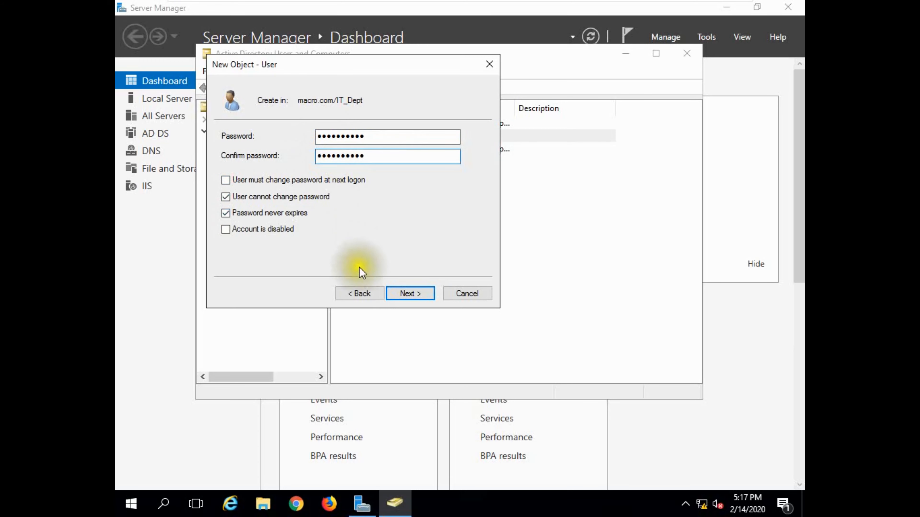
pyautogui.click(409, 288)
pyautogui.click(408, 287)
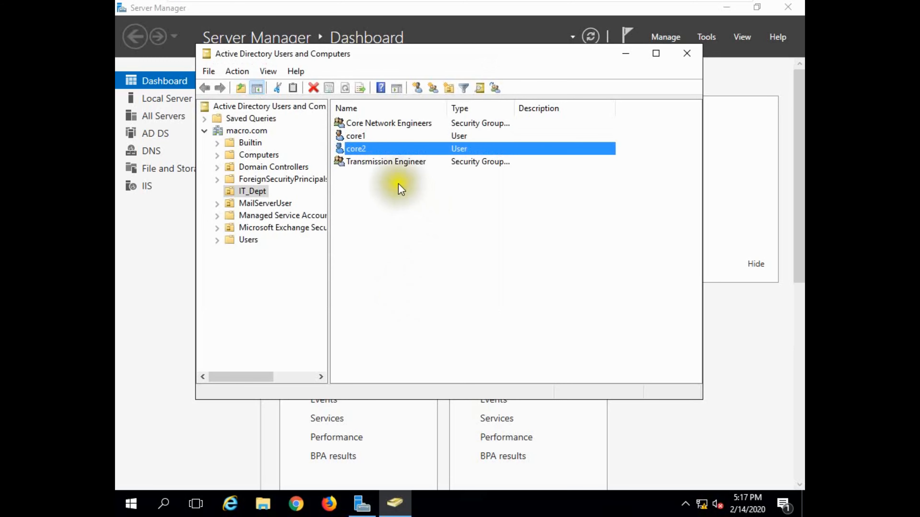
# Start a third IT_Dept user with the logon name core3
pyautogui.click(417, 87)
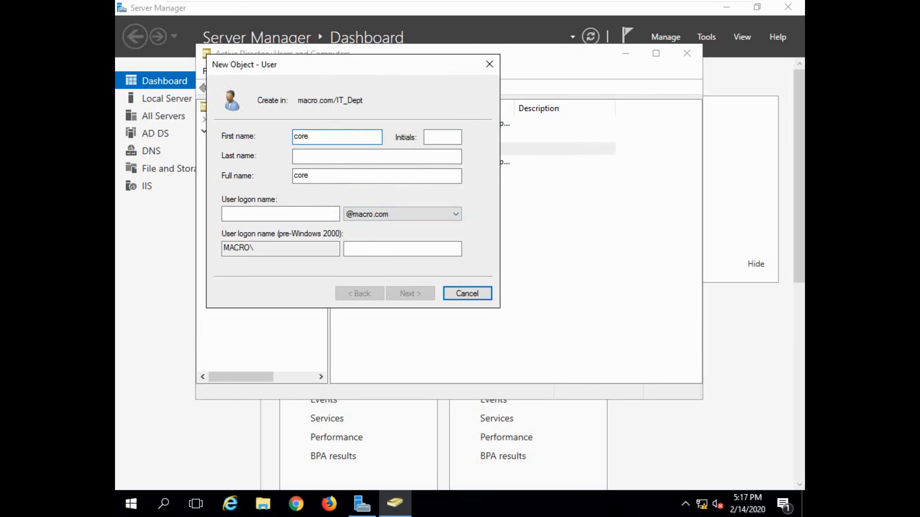
pyautogui.click(280, 213)
pyautogui.write('core3')
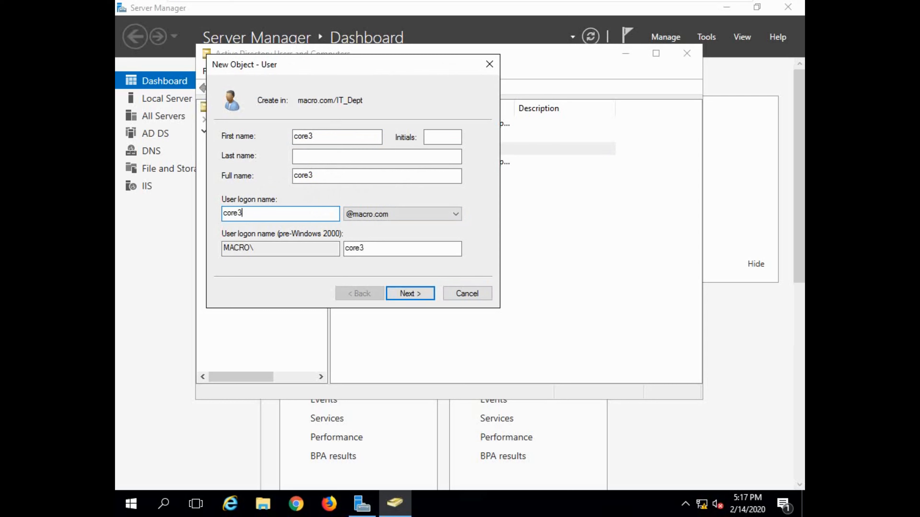
pyautogui.click(407, 293)
# Give core3 a password that never expires and cannot be changed, then finish
pyautogui.click(270, 197)
pyautogui.click(261, 213)
pyautogui.click(328, 137)
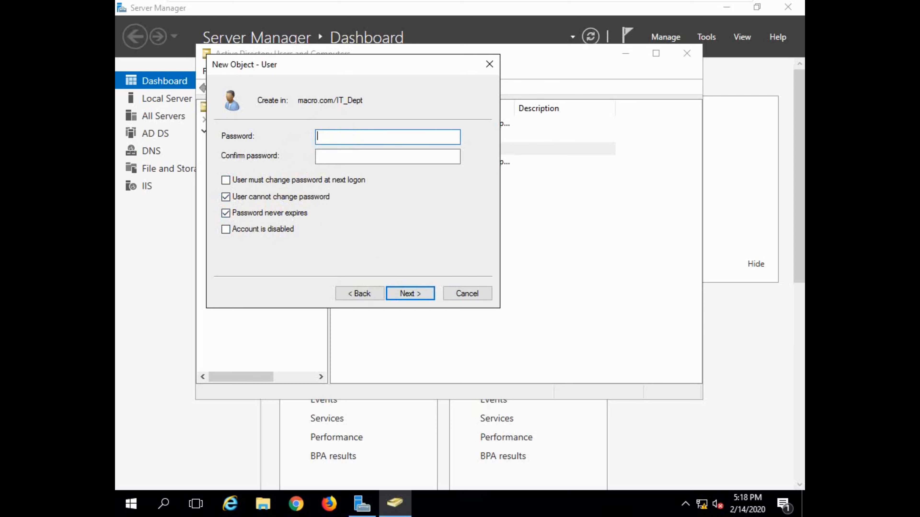
pyautogui.press('Tab')
pyautogui.write('P')
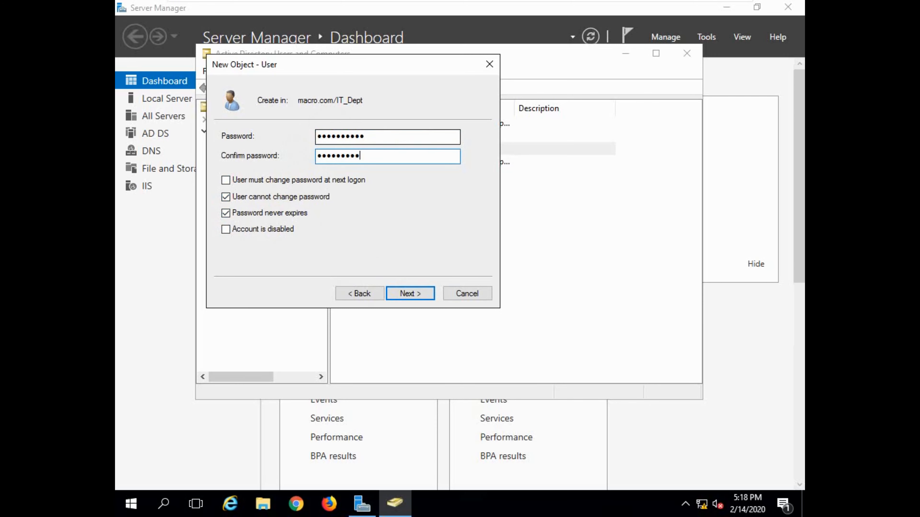
pyautogui.click(411, 294)
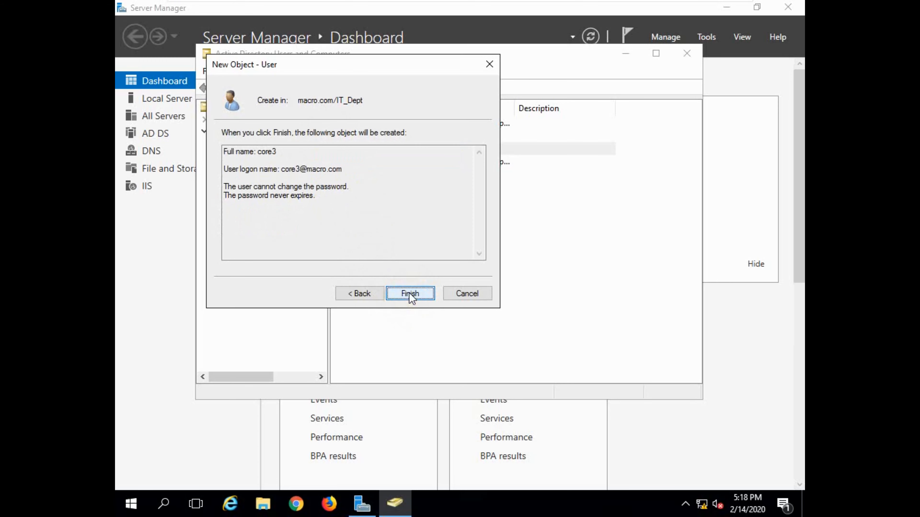
pyautogui.click(409, 293)
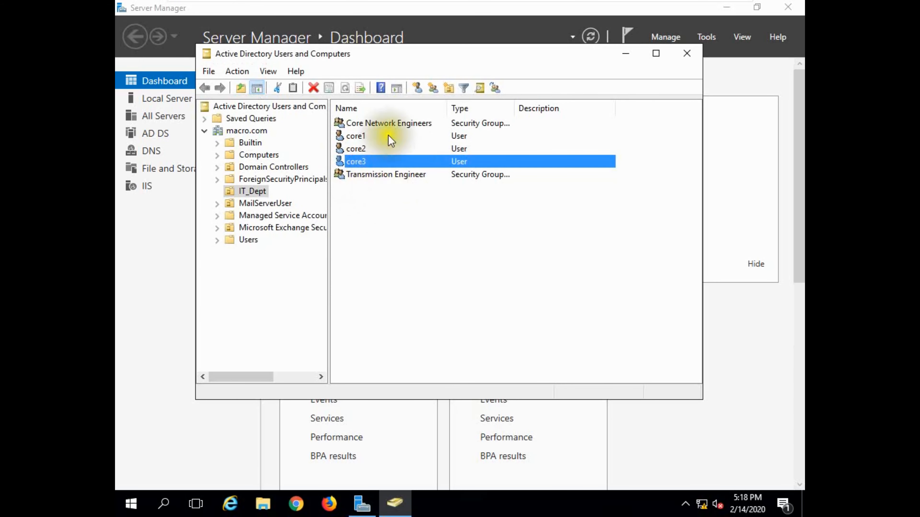
# Add core1, core2 and core3 as members of Core Network Engineers and apply the change
pyautogui.doubleClick(384, 123)
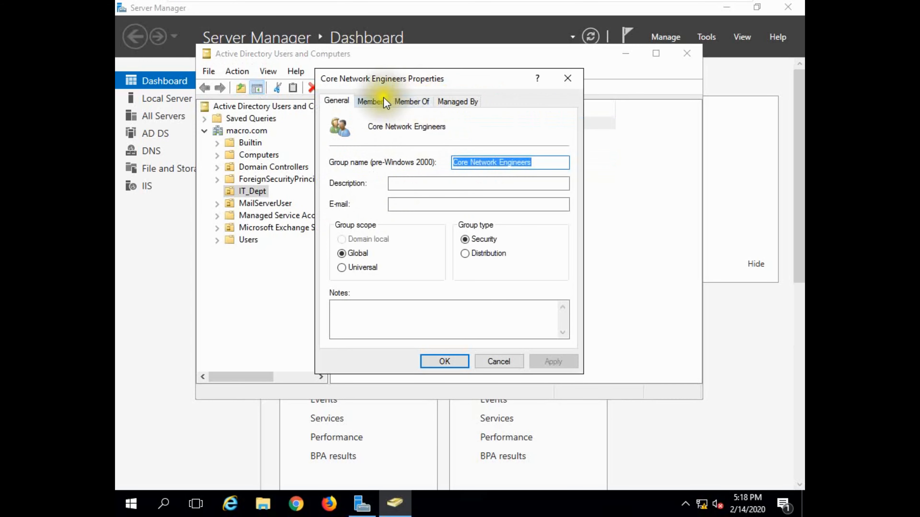
pyautogui.click(384, 100)
pyautogui.click(351, 321)
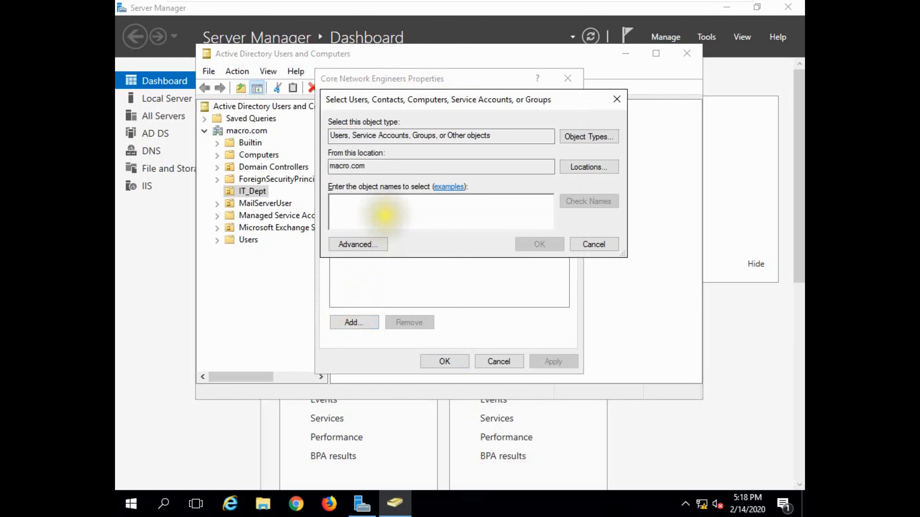
pyautogui.write('co')
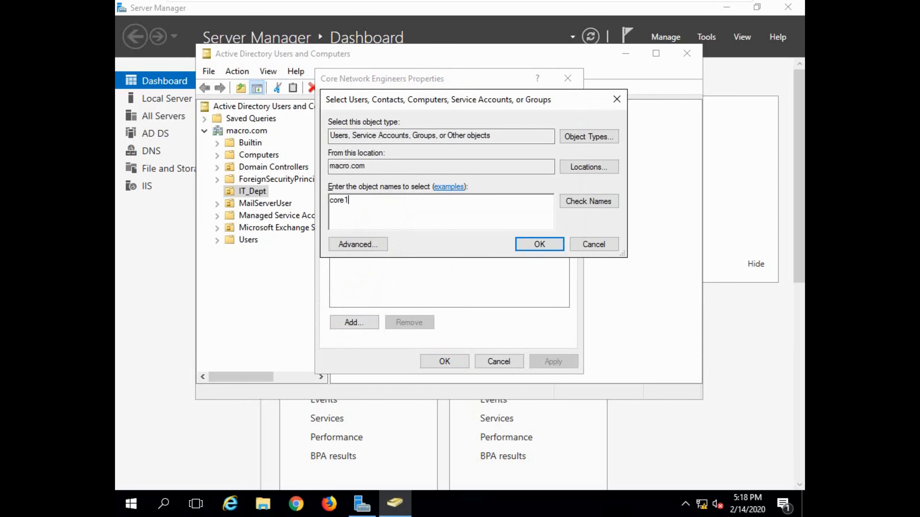
pyautogui.write('re1')
pyautogui.click(587, 201)
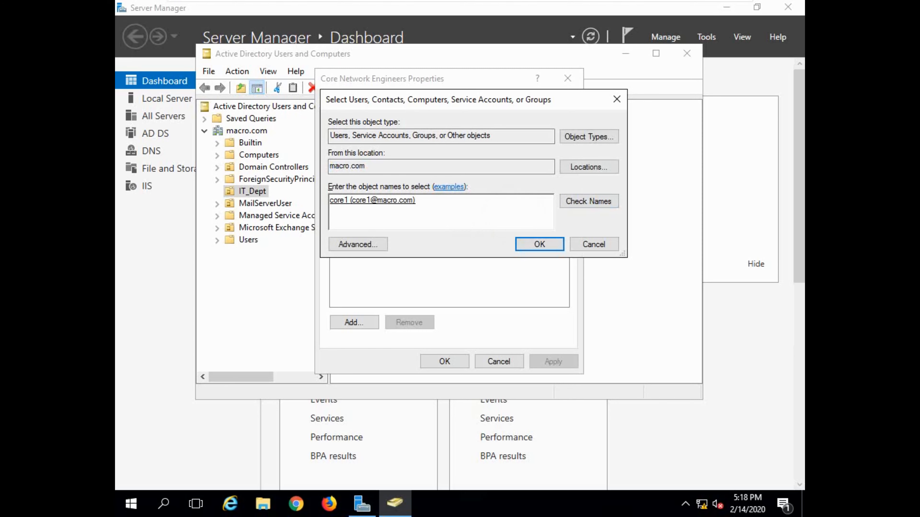
pyautogui.click(588, 201)
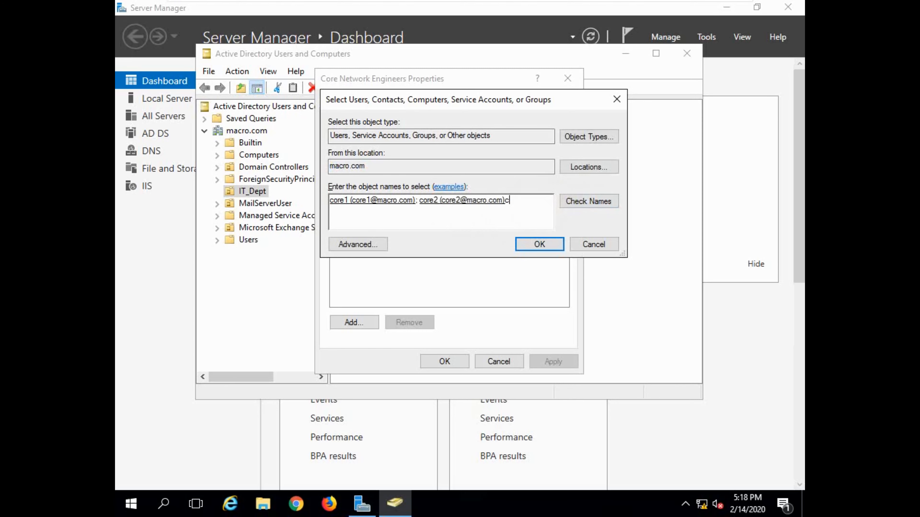
pyautogui.click(594, 203)
pyautogui.click(536, 243)
pyautogui.click(543, 366)
pyautogui.click(445, 362)
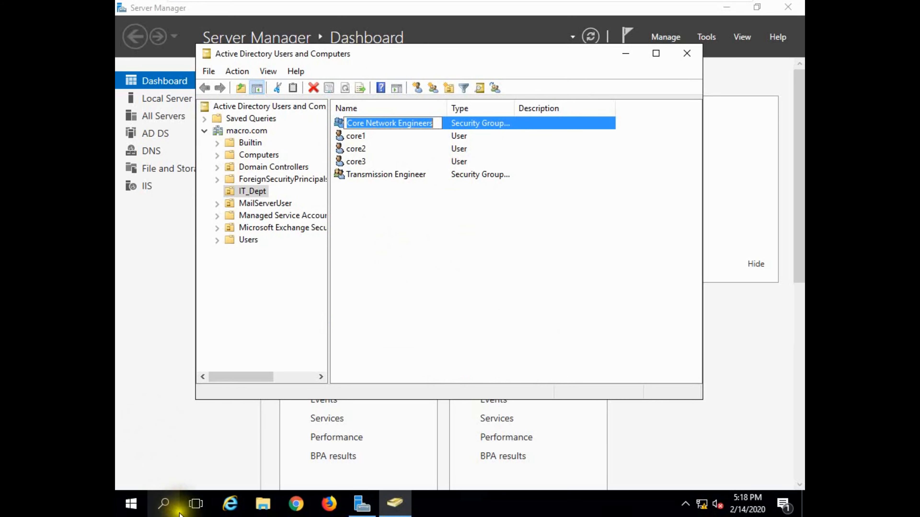
# Launch the Exchange Administrative Center from the Microsoft Exchange Server 2016 Start menu folder
pyautogui.click(139, 511)
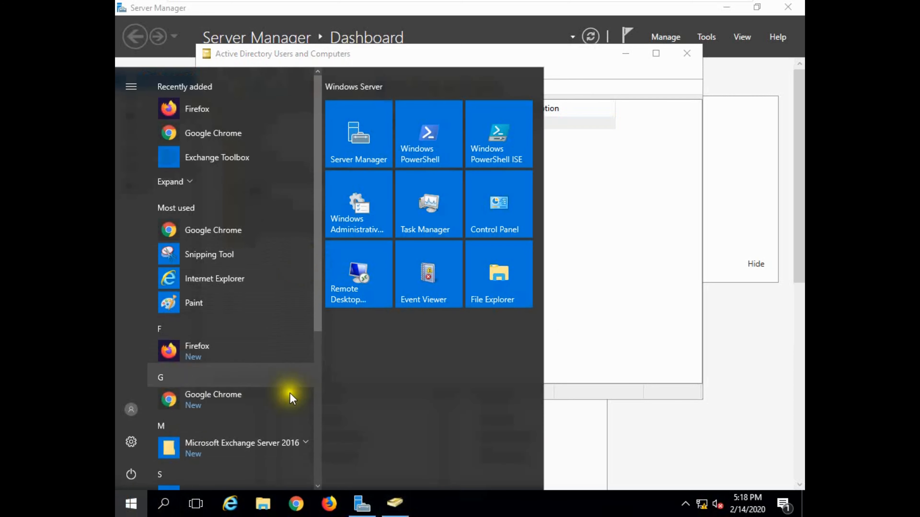
pyautogui.scroll(-3, 290, 377)
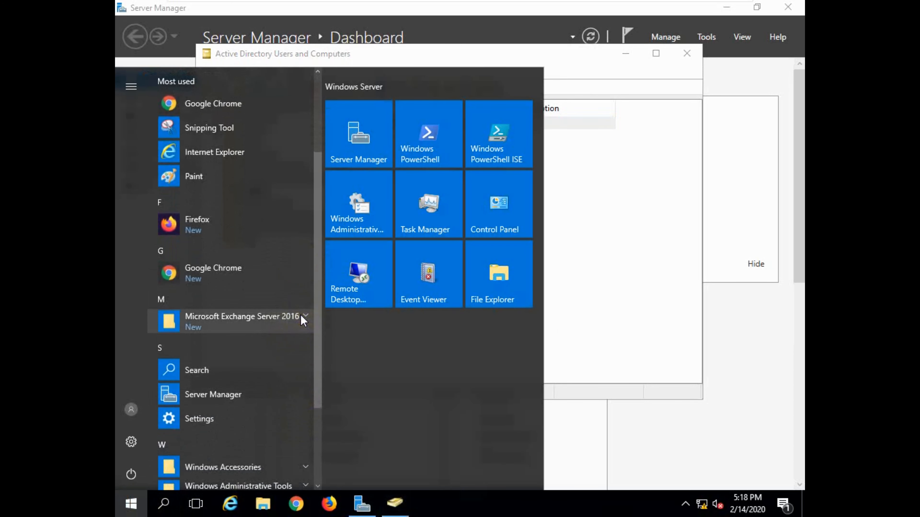
pyautogui.click(303, 321)
pyautogui.click(267, 349)
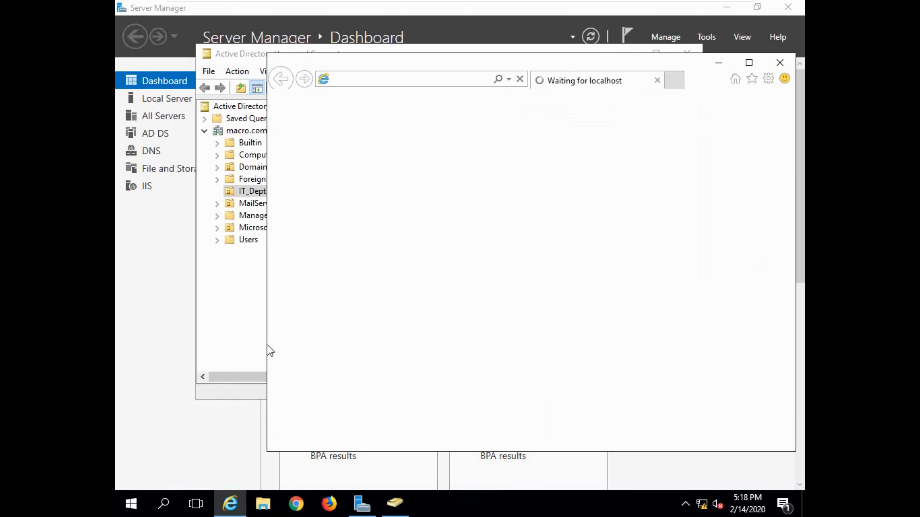
pyautogui.moveTo(550, 68); pyautogui.dragTo(485, 67)
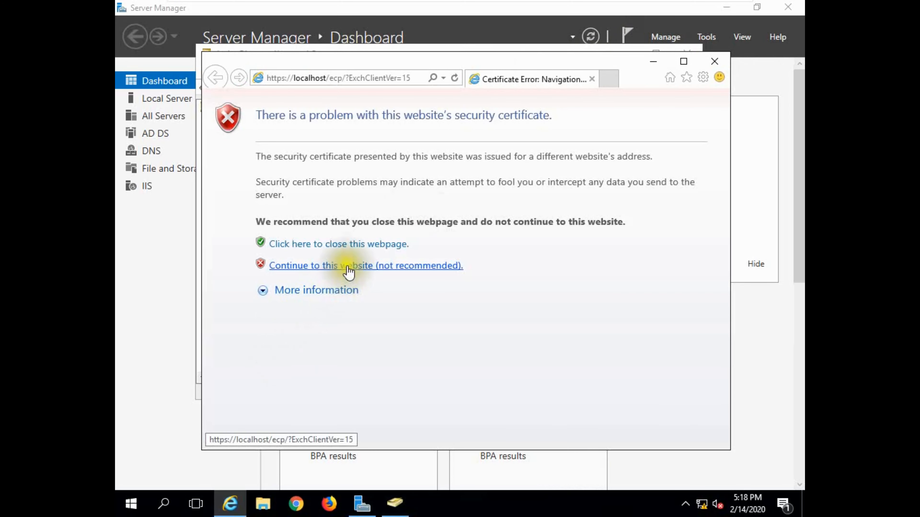
# Continue past the certificate warning, maximize the browser, and sign in with the administrator password
pyautogui.click(347, 268)
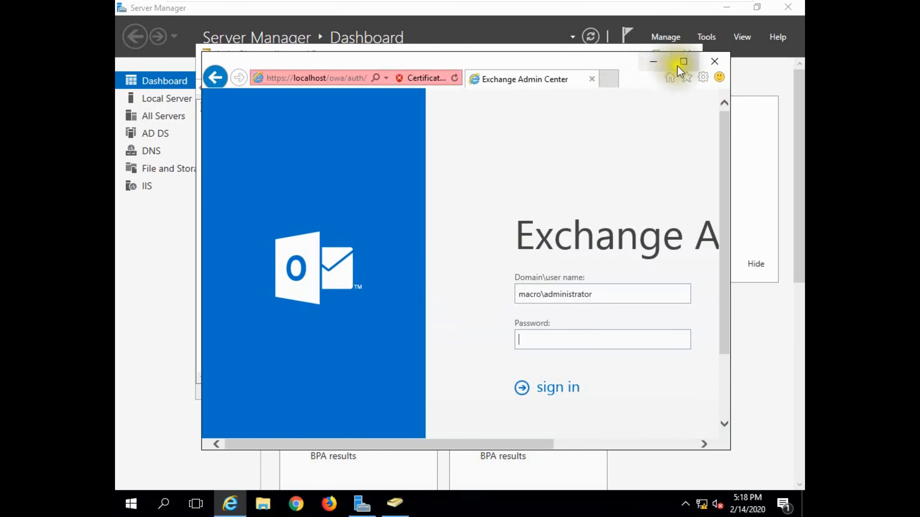
pyautogui.click(683, 61)
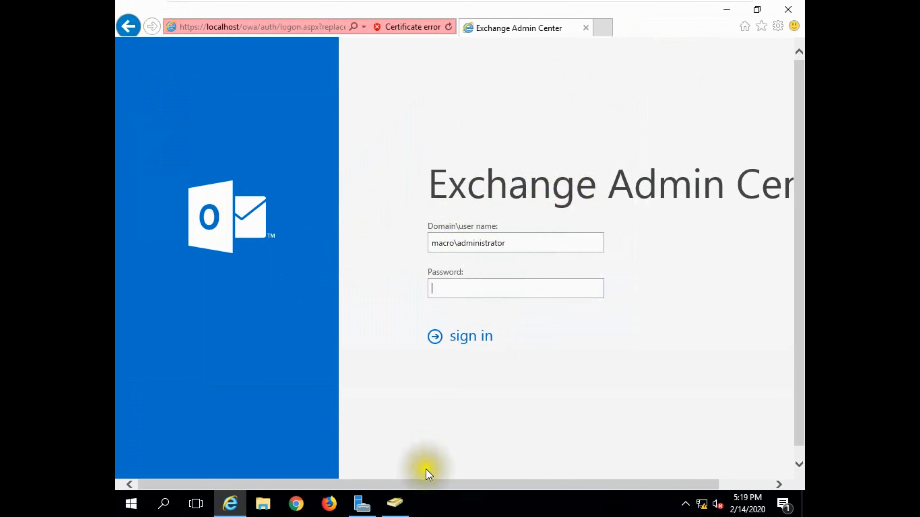
pyautogui.moveTo(455, 485); pyautogui.dragTo(507, 484)
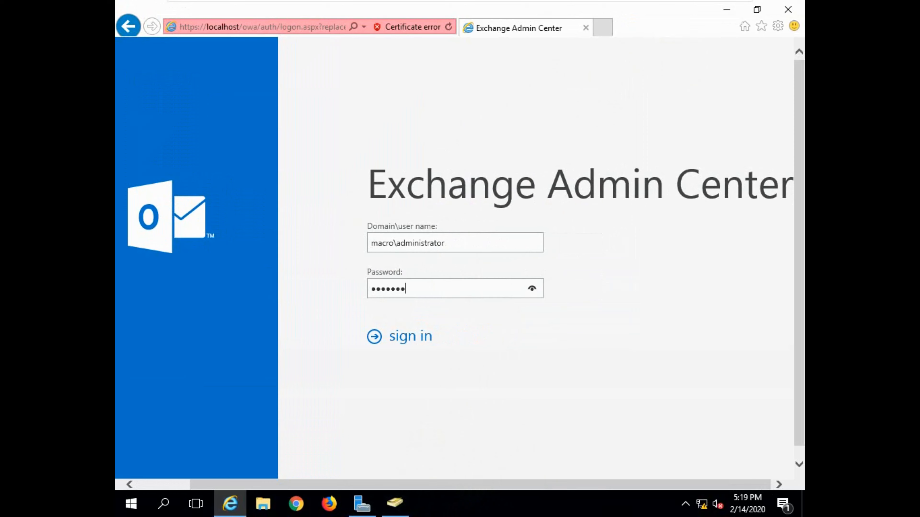
pyautogui.write('1')
pyautogui.click(422, 335)
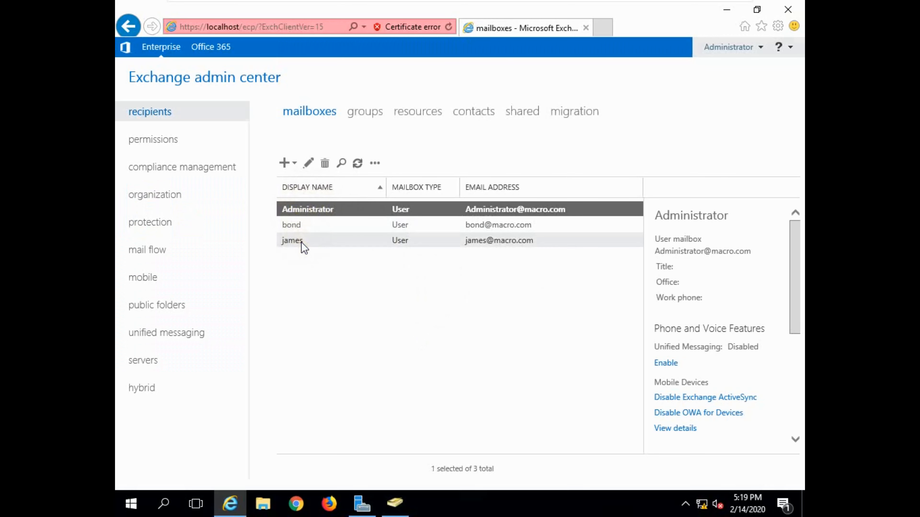
# Create a user mailbox for the existing account core1
pyautogui.click(288, 163)
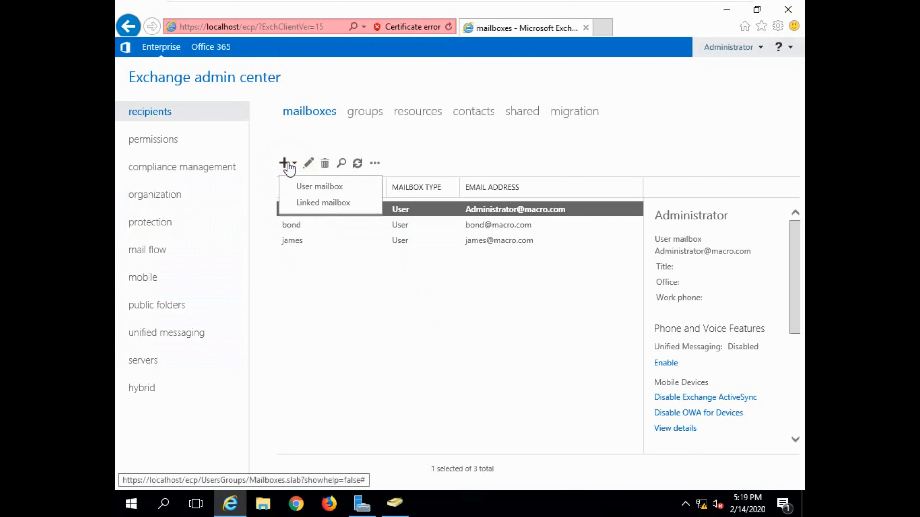
pyautogui.click(311, 186)
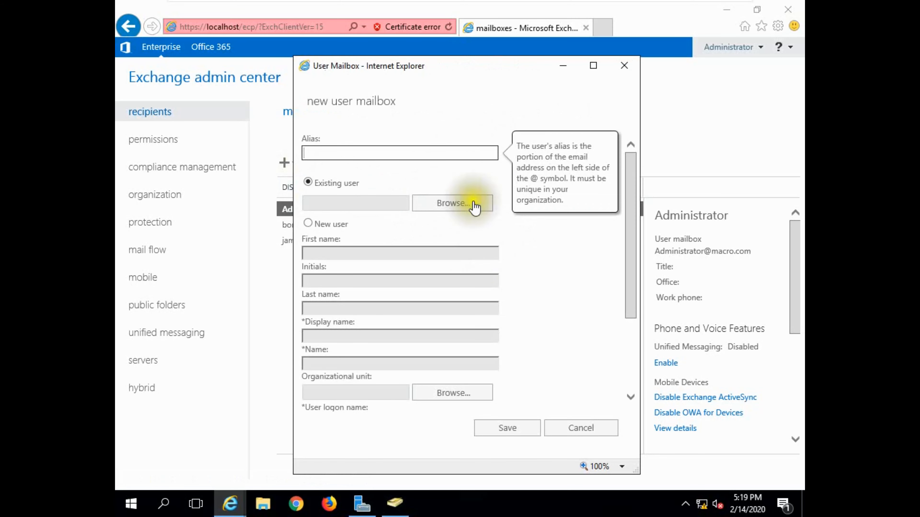
pyautogui.click(438, 201)
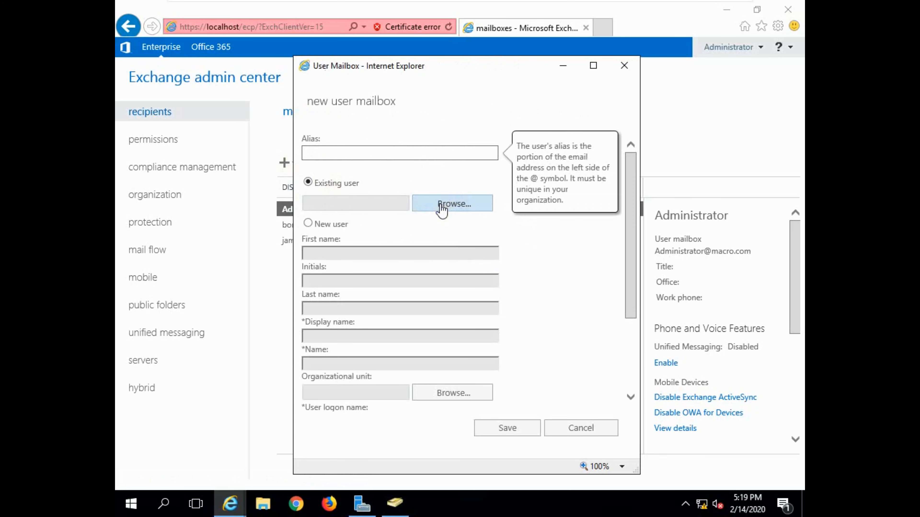
pyautogui.click(497, 438)
pyautogui.click(506, 428)
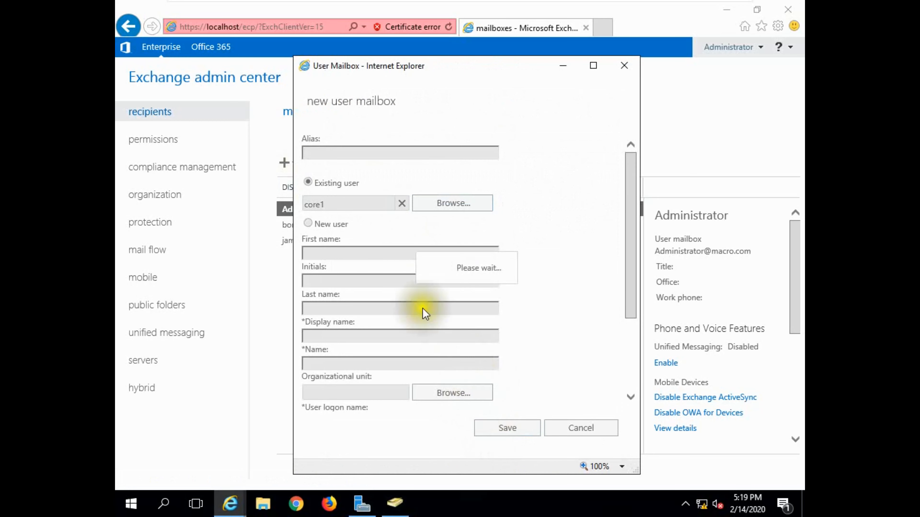
# Create a user mailbox for the existing account core2
pyautogui.click(283, 165)
pyautogui.click(314, 186)
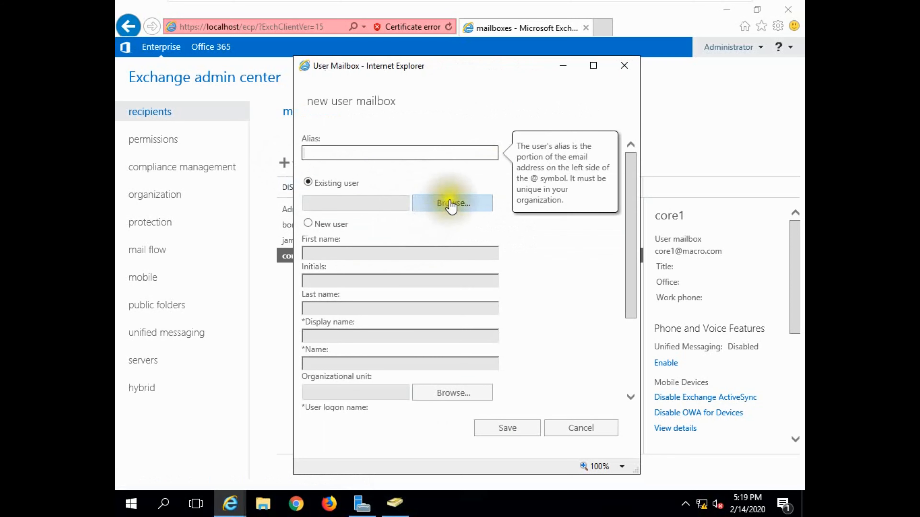
pyautogui.click(448, 201)
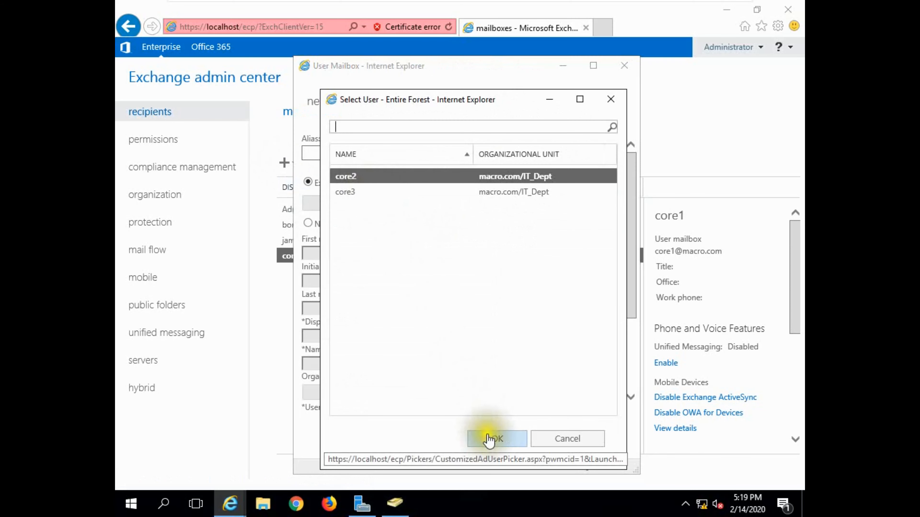
pyautogui.click(497, 438)
pyautogui.click(506, 428)
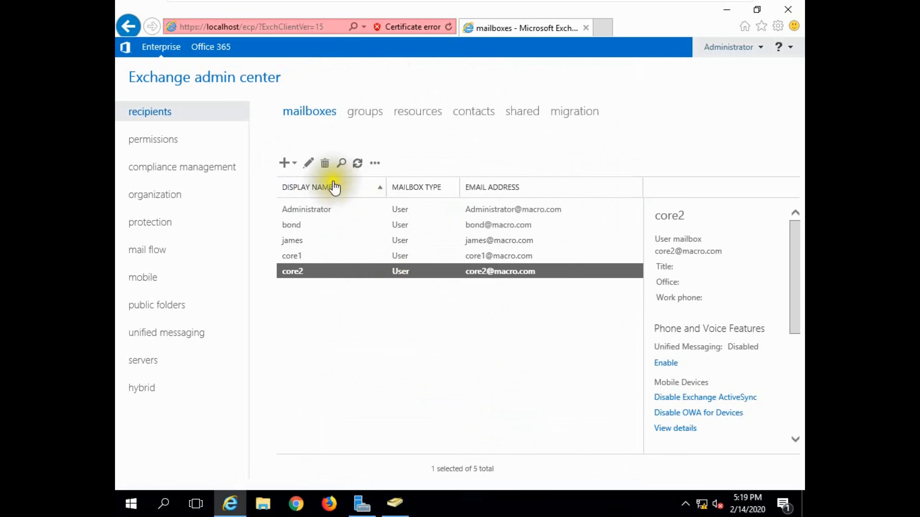
# Create a user mailbox for the existing account core3
pyautogui.click(285, 164)
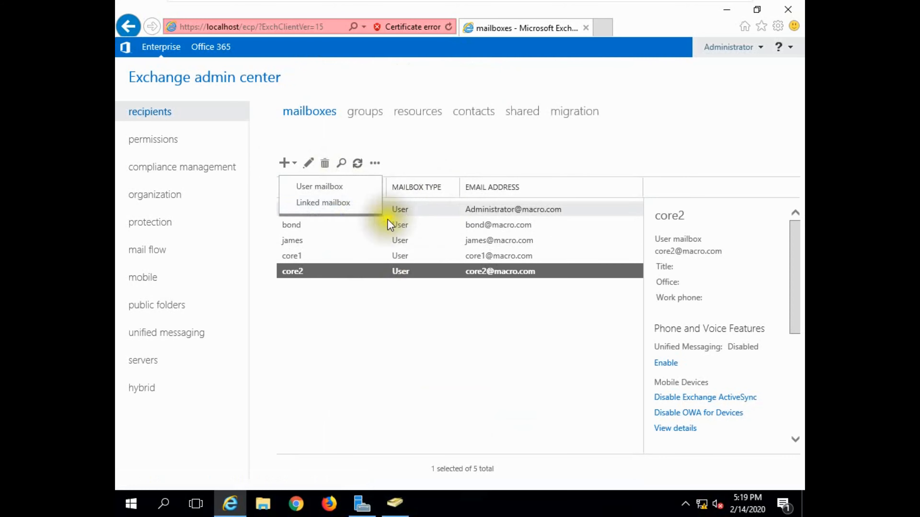
pyautogui.click(326, 186)
pyautogui.click(438, 202)
pyautogui.click(377, 178)
pyautogui.click(487, 438)
pyautogui.click(509, 427)
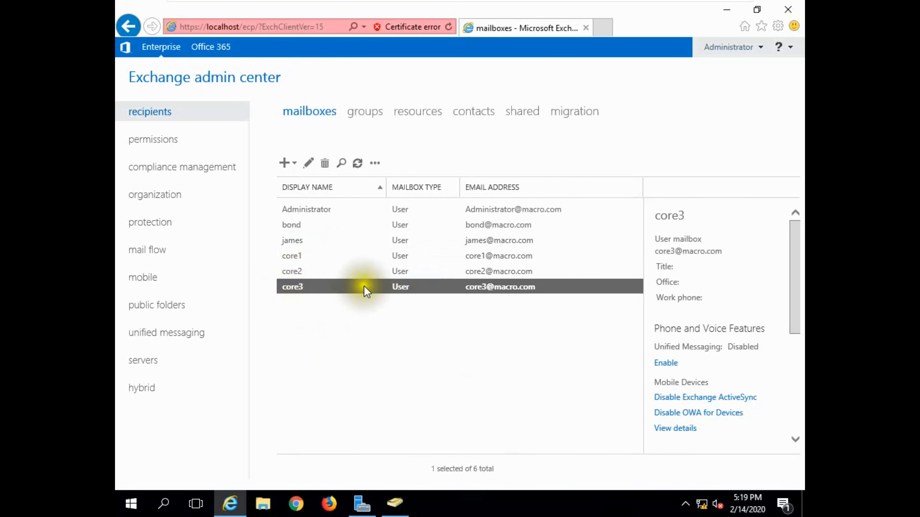
# Go to the recipients groups list and begin a new distribution group
pyautogui.click(364, 112)
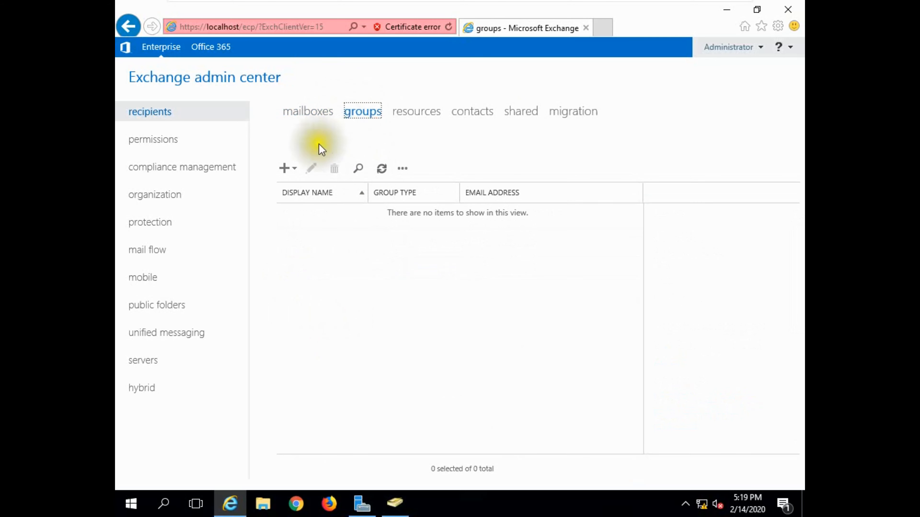
pyautogui.click(289, 168)
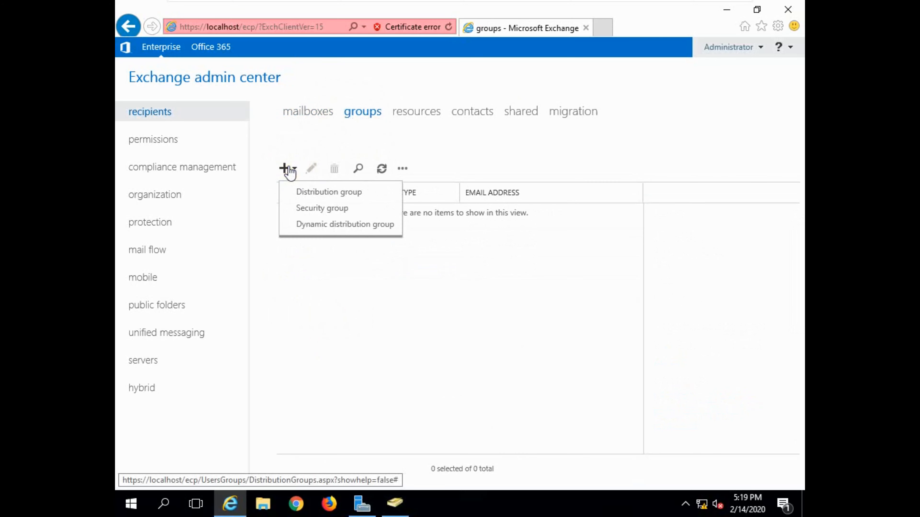
pyautogui.click(318, 193)
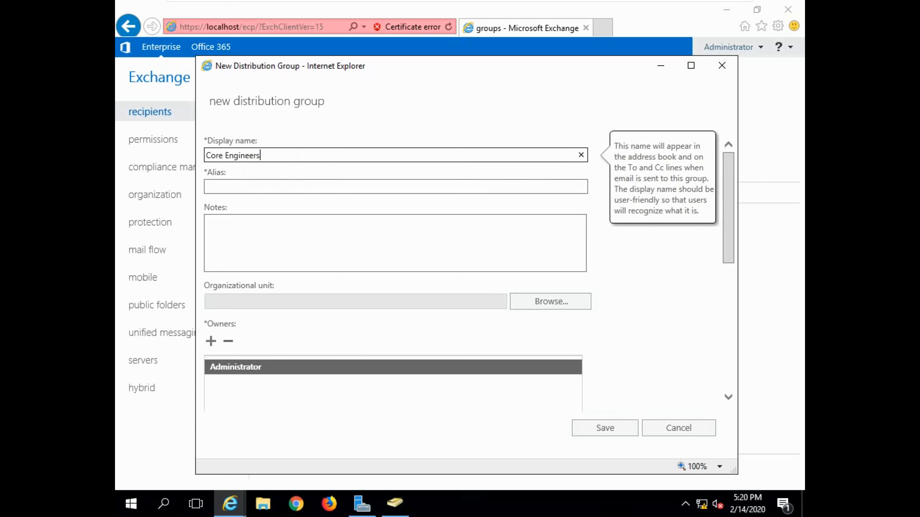
pyautogui.click(240, 186)
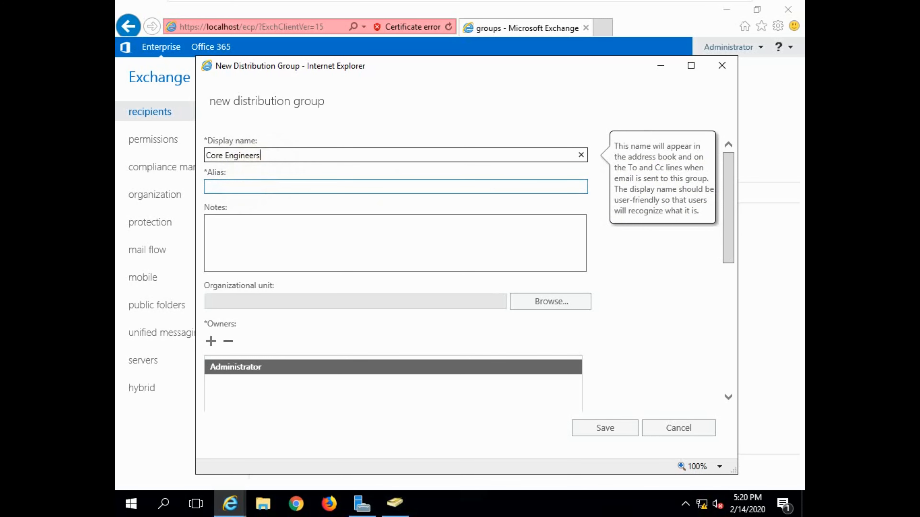
pyautogui.click(240, 187)
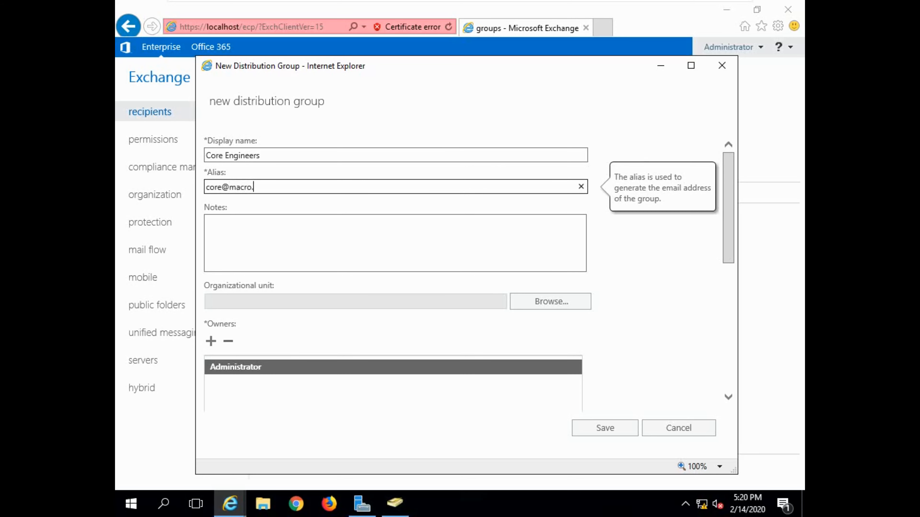
pyautogui.press('Return')
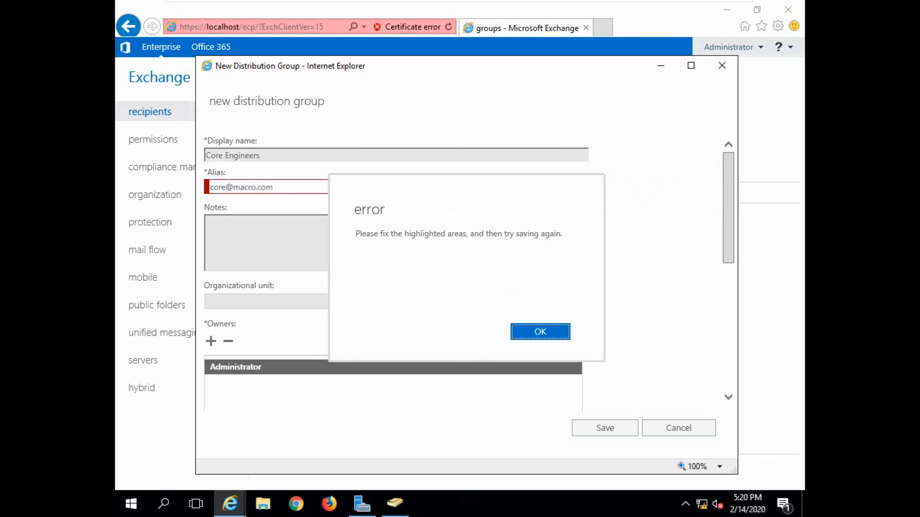
pyautogui.click(519, 336)
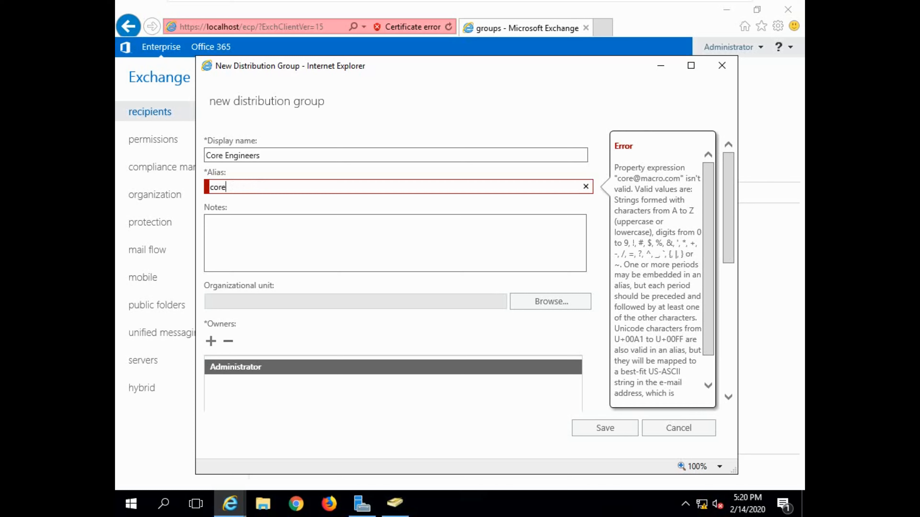
pyautogui.click(268, 226)
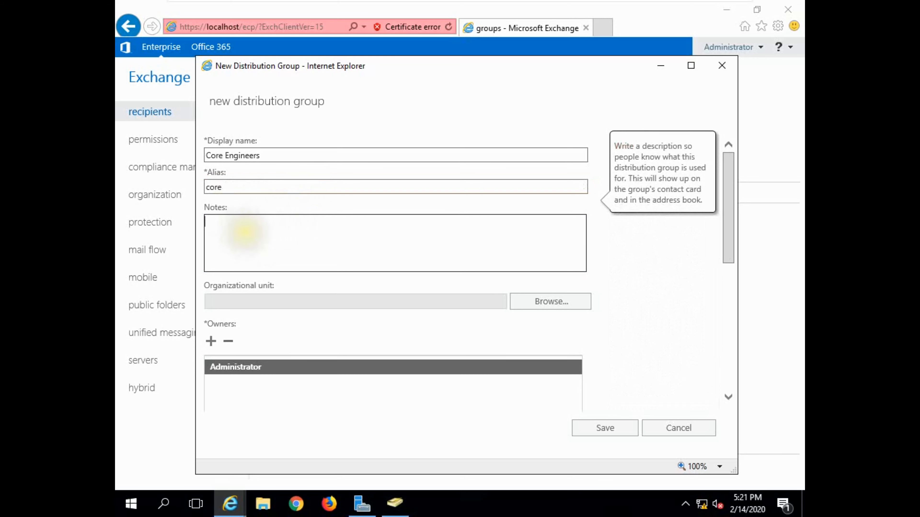
# Set the new group's organizational unit to macro.com/IT_Dept
pyautogui.scroll(-3, 272, 350)
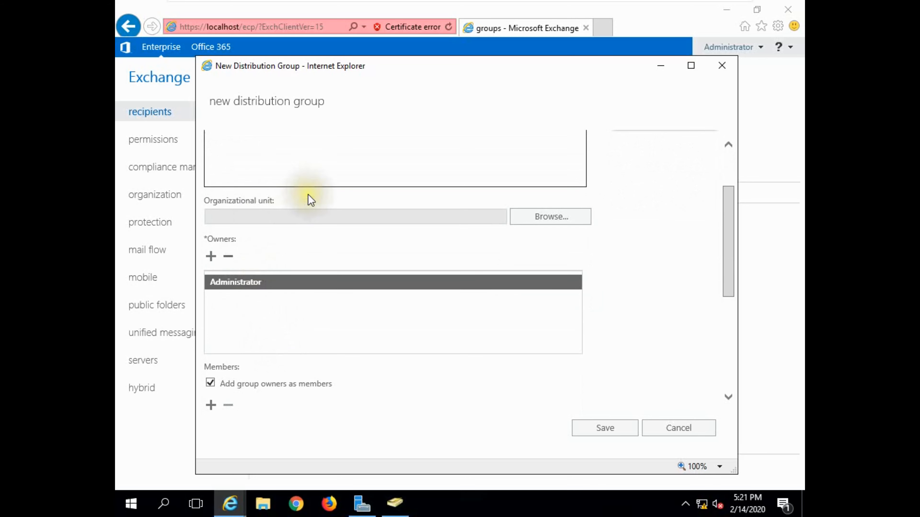
pyautogui.click(542, 218)
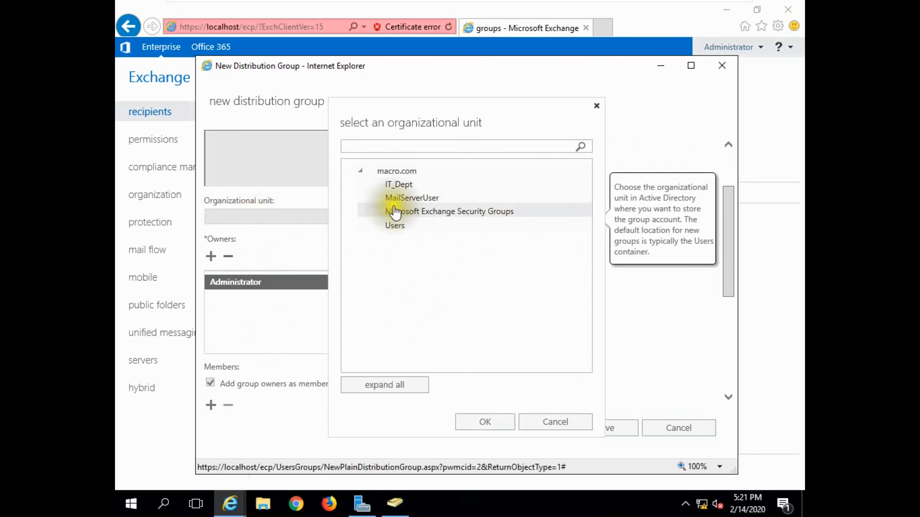
pyautogui.click(399, 185)
pyautogui.click(487, 422)
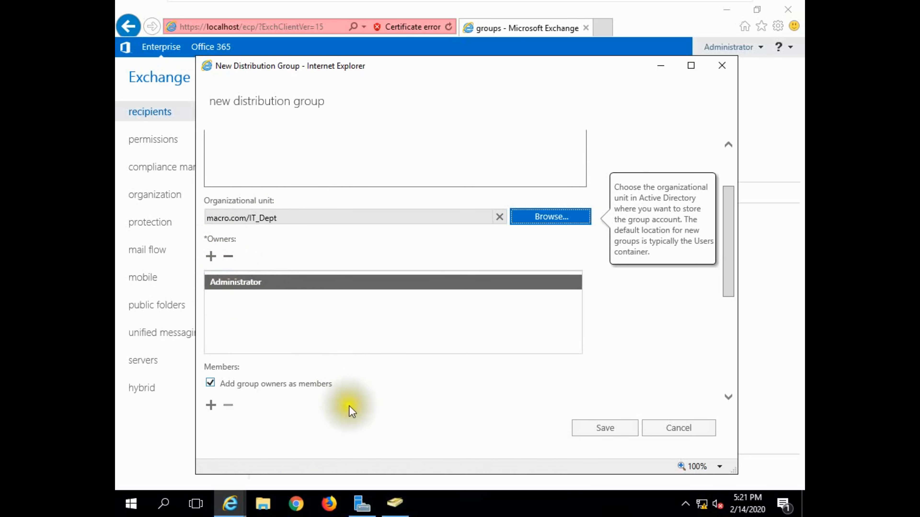
# Check the IT_Dept users in Active Directory Users and Computers, then bring up the member picker
pyautogui.click(400, 505)
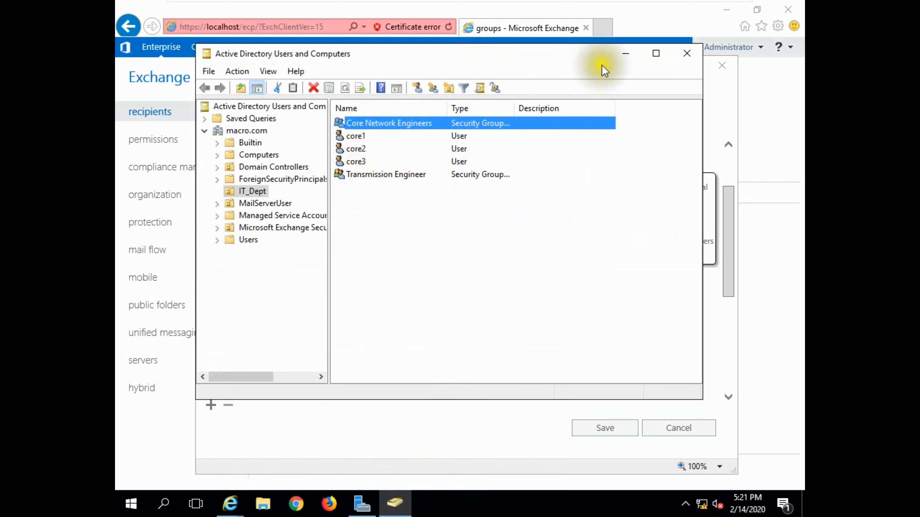
pyautogui.click(687, 58)
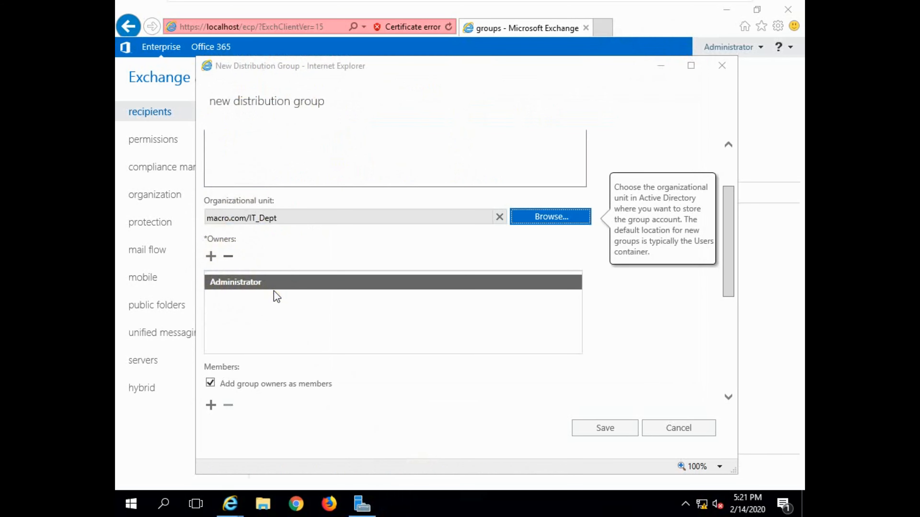
pyautogui.scroll(-3, 275, 311)
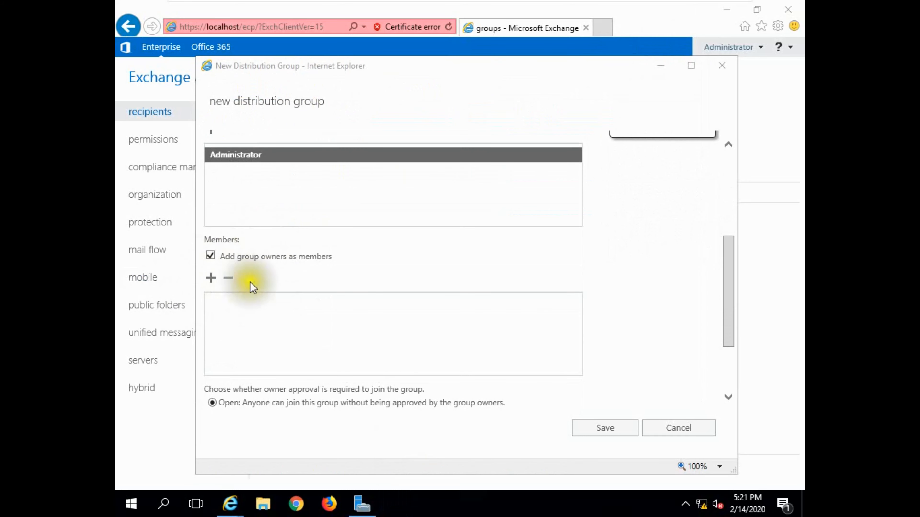
pyautogui.click(211, 278)
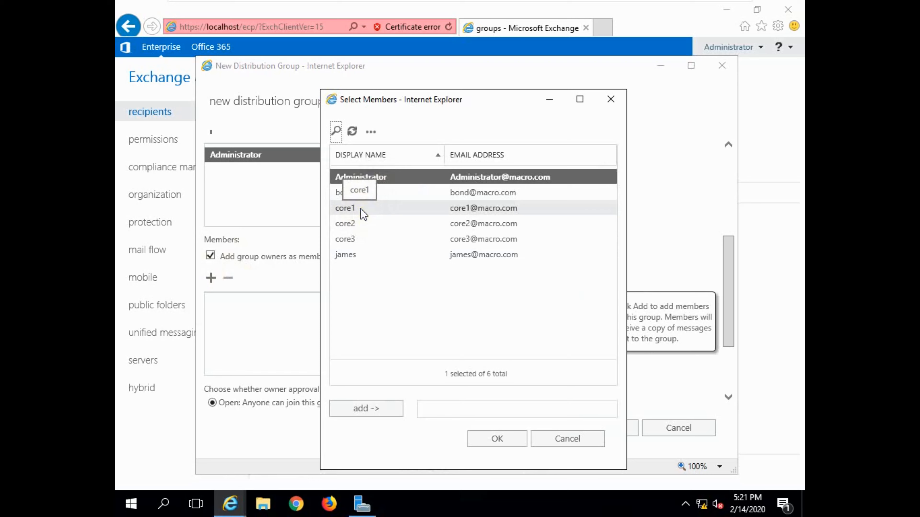
pyautogui.click(361, 208)
pyautogui.keyDown('shift'); pyautogui.click(353, 239); pyautogui.keyUp('shift')
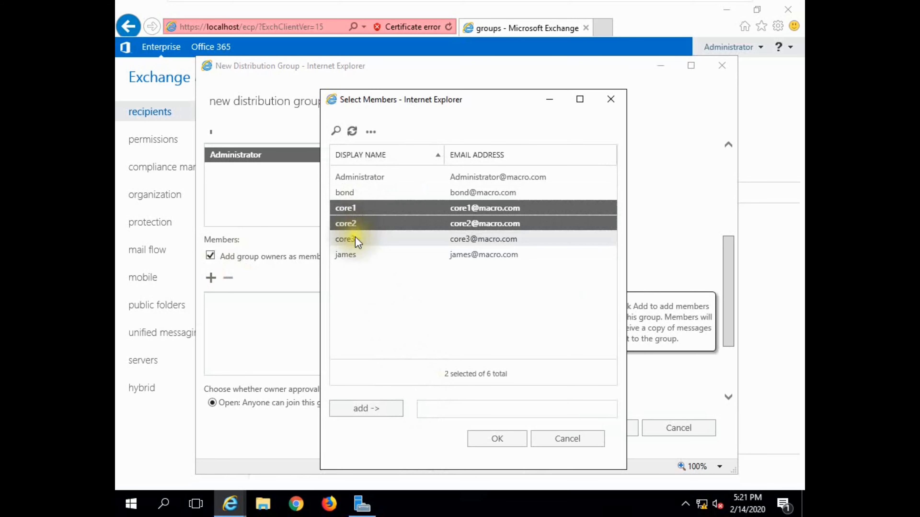
pyautogui.click(477, 437)
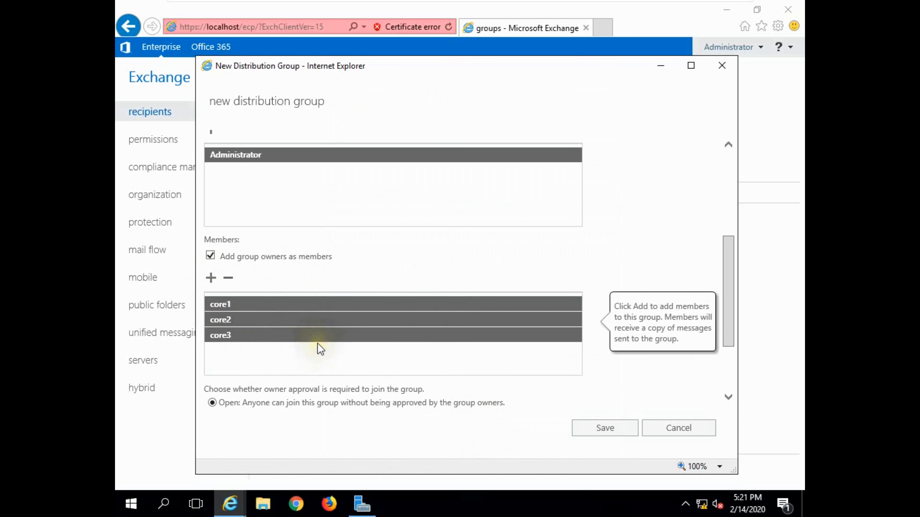
pyautogui.scroll(-3, 318, 348)
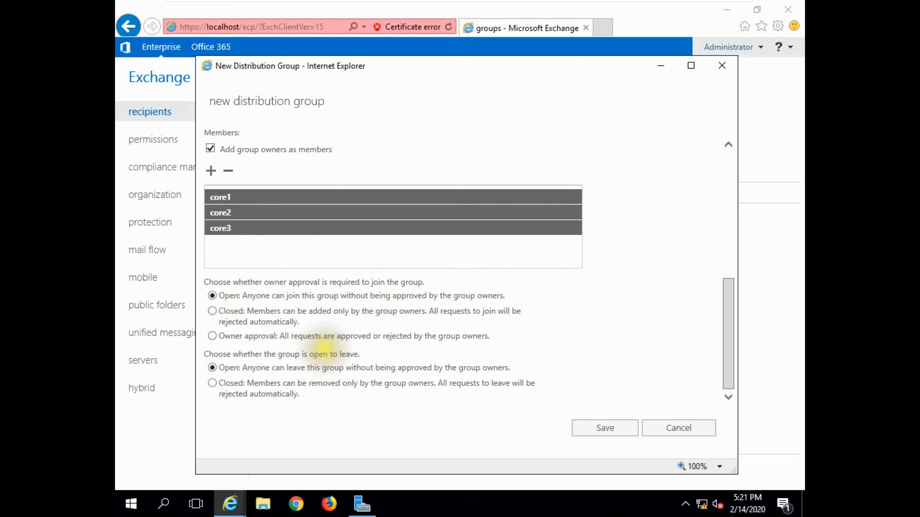
pyautogui.click(596, 429)
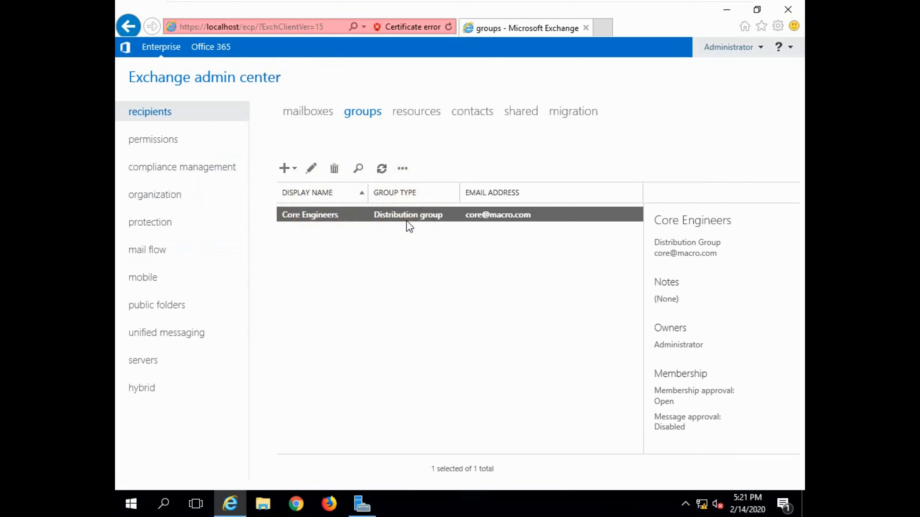
# Open Core Engineers and remove Administrator from its members list
pyautogui.click(473, 192)
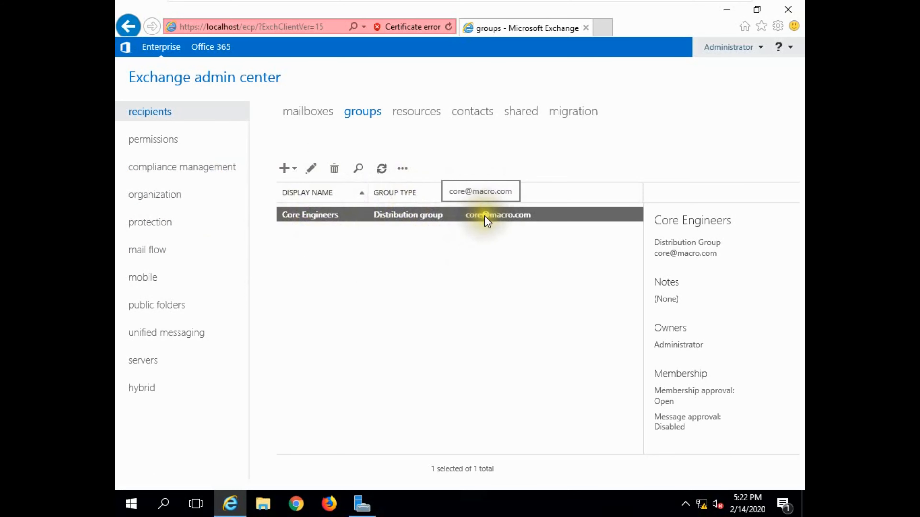
pyautogui.doubleClick(362, 215)
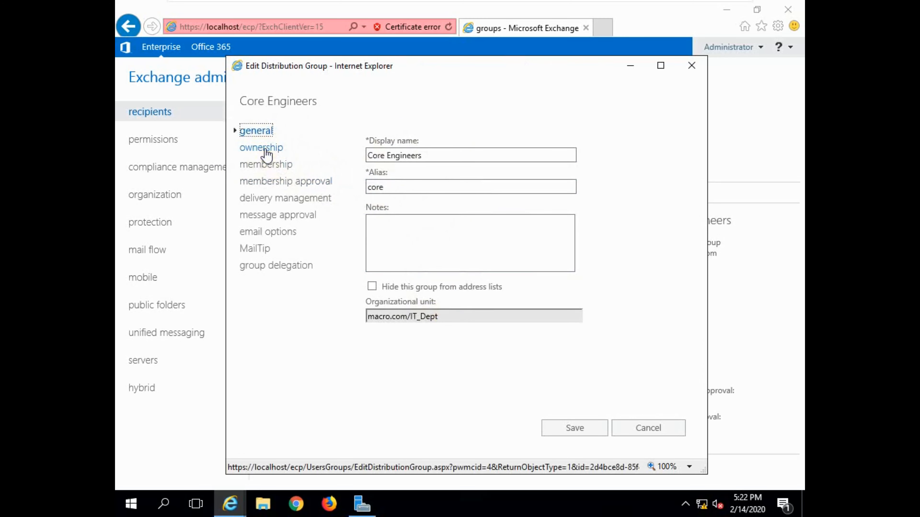
pyautogui.click(262, 148)
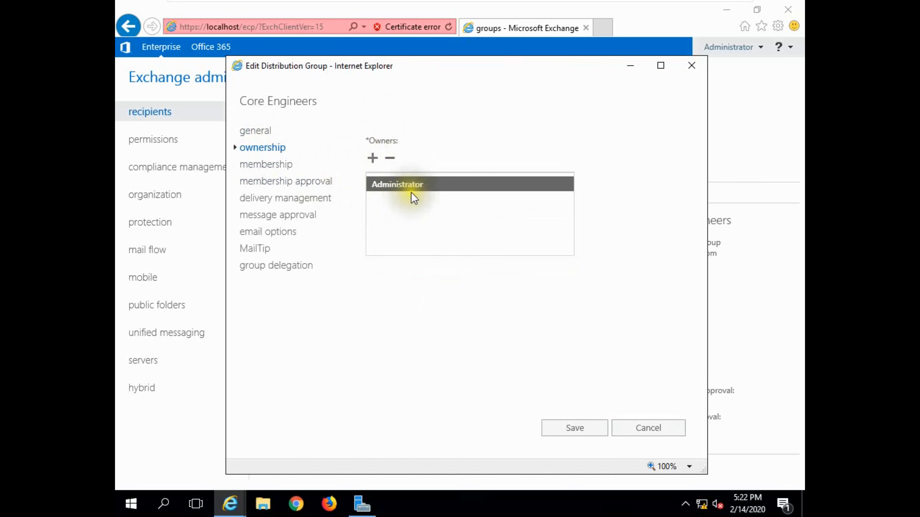
pyautogui.click(279, 165)
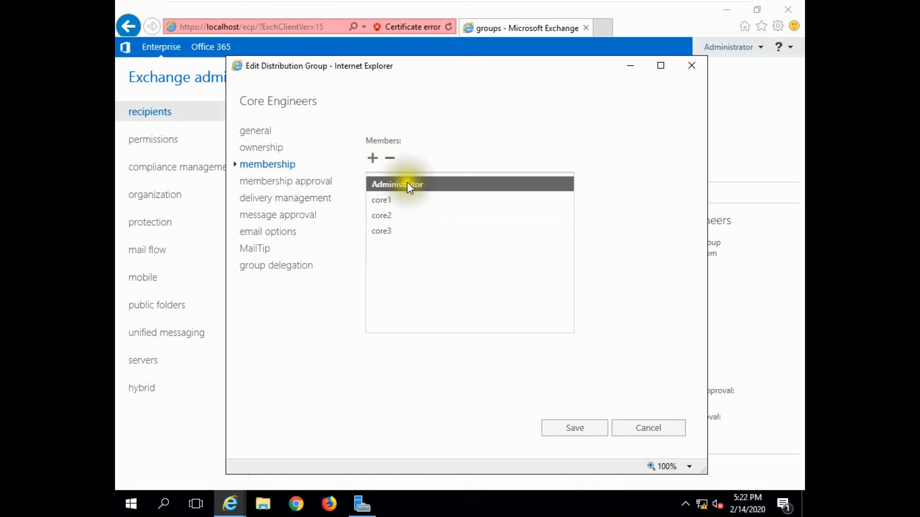
pyautogui.click(390, 157)
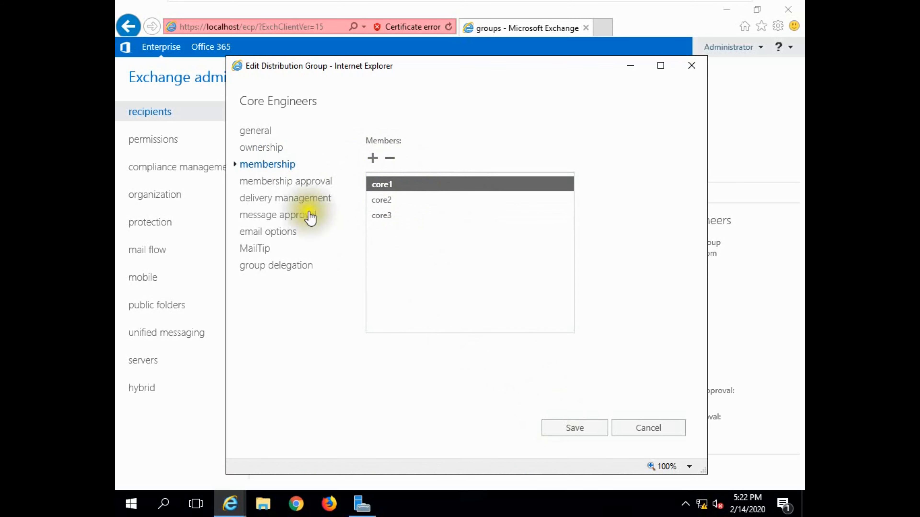
# Review the group's approval, delivery, email and delegation sections, then save the changes
pyautogui.click(280, 181)
pyautogui.click(282, 199)
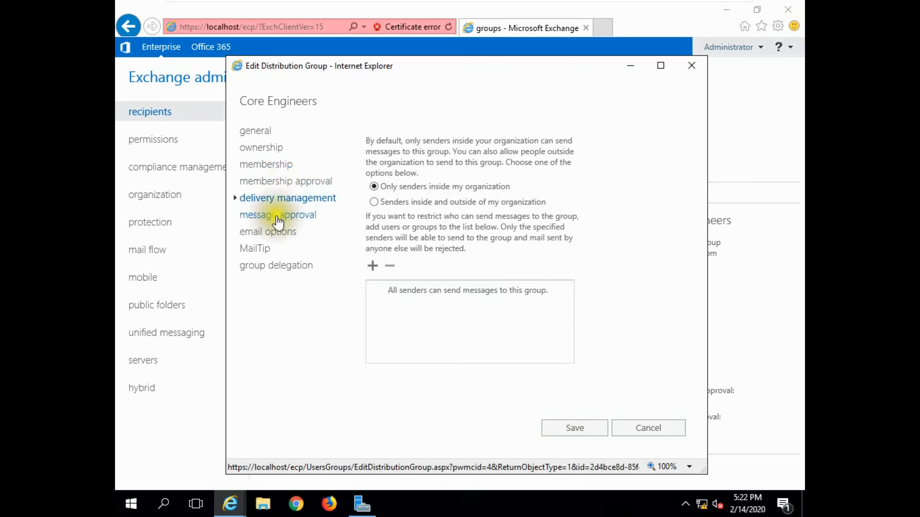
pyautogui.click(275, 215)
pyautogui.click(270, 232)
pyautogui.click(267, 249)
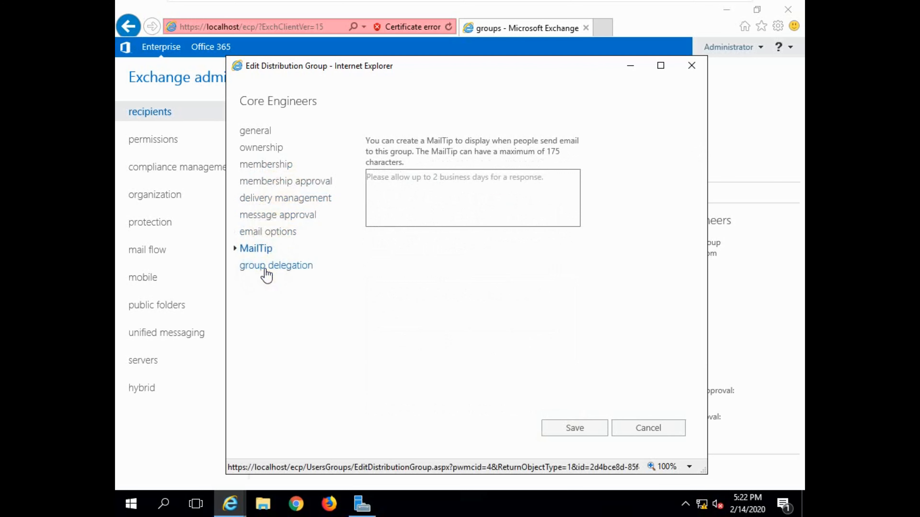
pyautogui.click(268, 266)
pyautogui.click(271, 232)
pyautogui.click(270, 166)
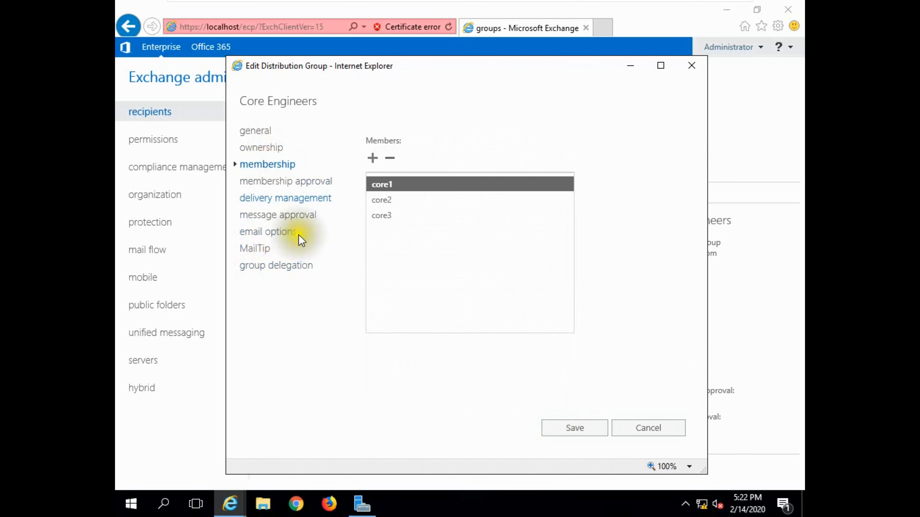
pyautogui.click(567, 429)
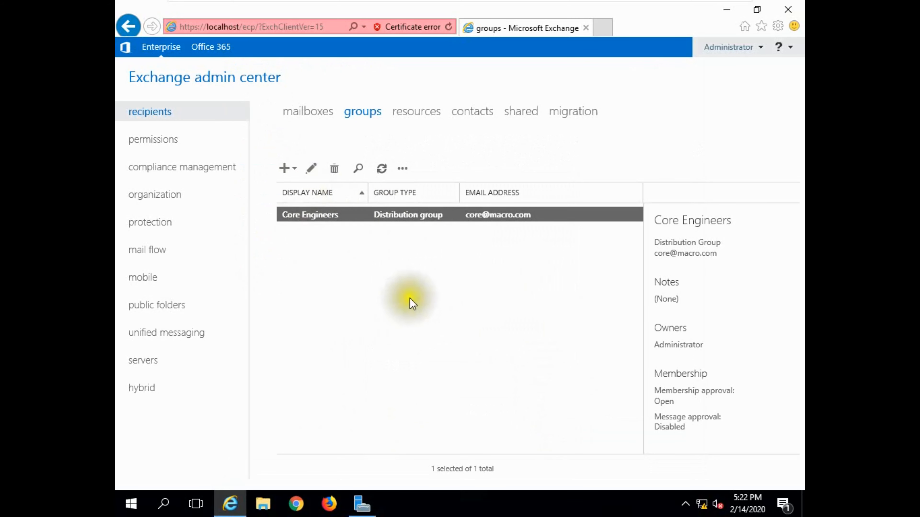
pyautogui.click(365, 172)
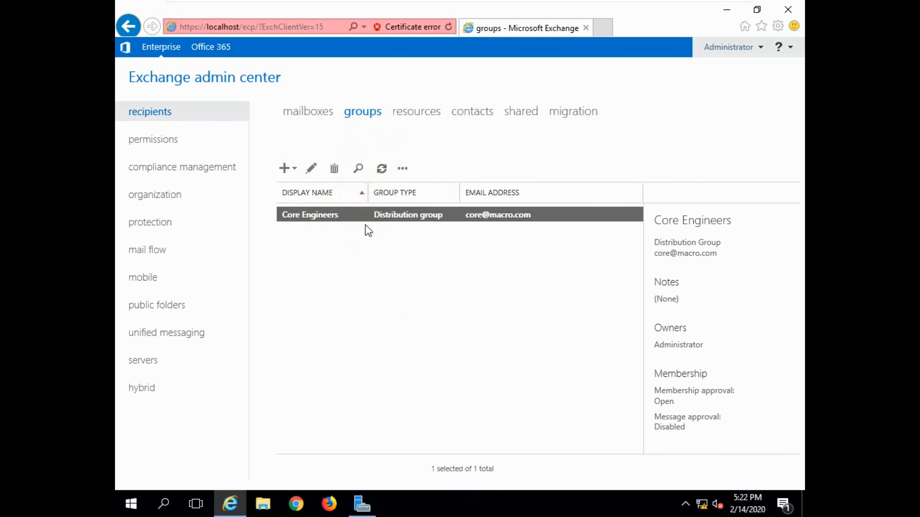
pyautogui.click(370, 329)
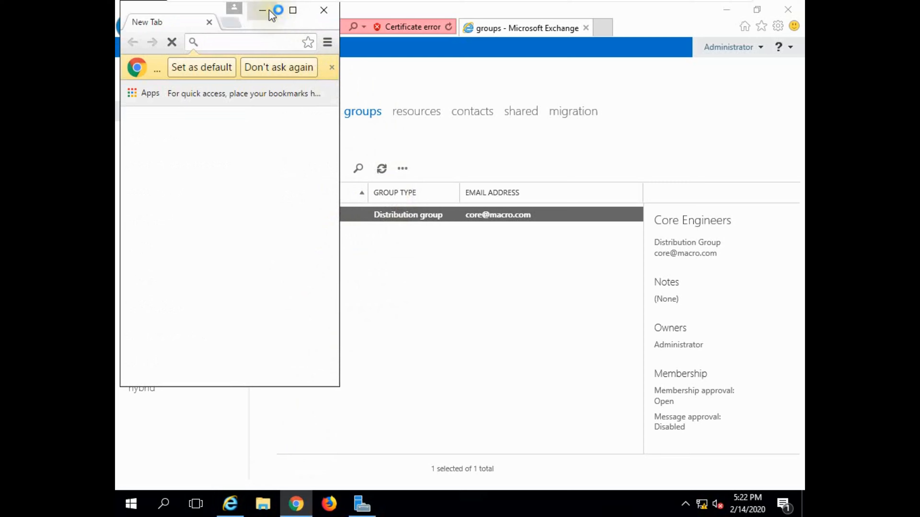
# Maximize Chrome, go to localhost/owa, and sign in as the administrator
pyautogui.click(290, 11)
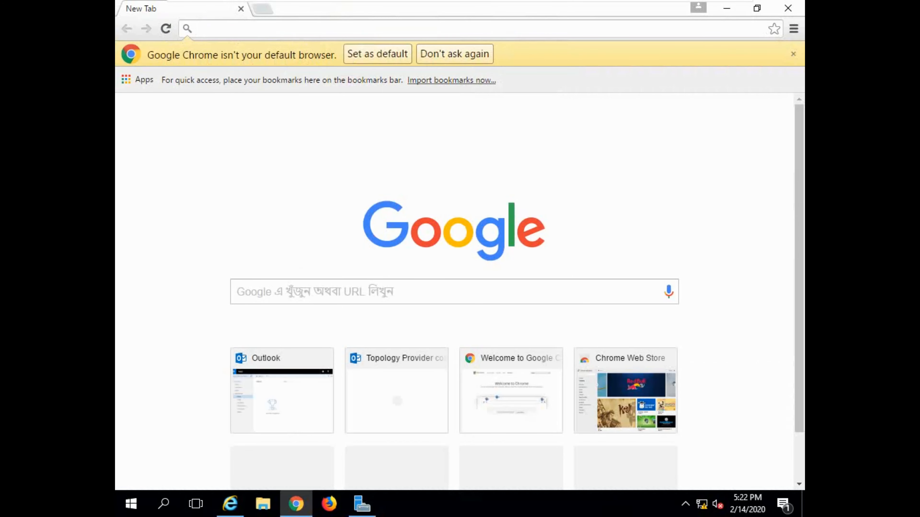
pyautogui.write('https')
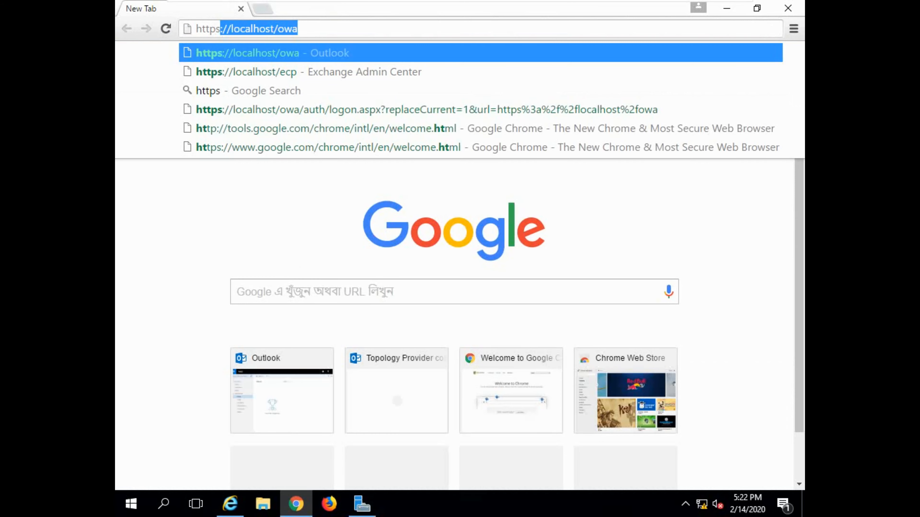
pyautogui.press('End')
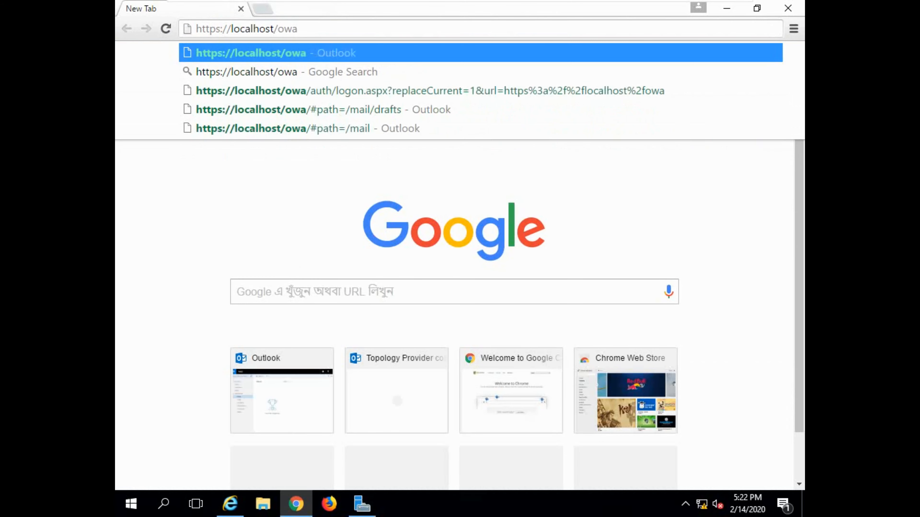
pyautogui.press('Return')
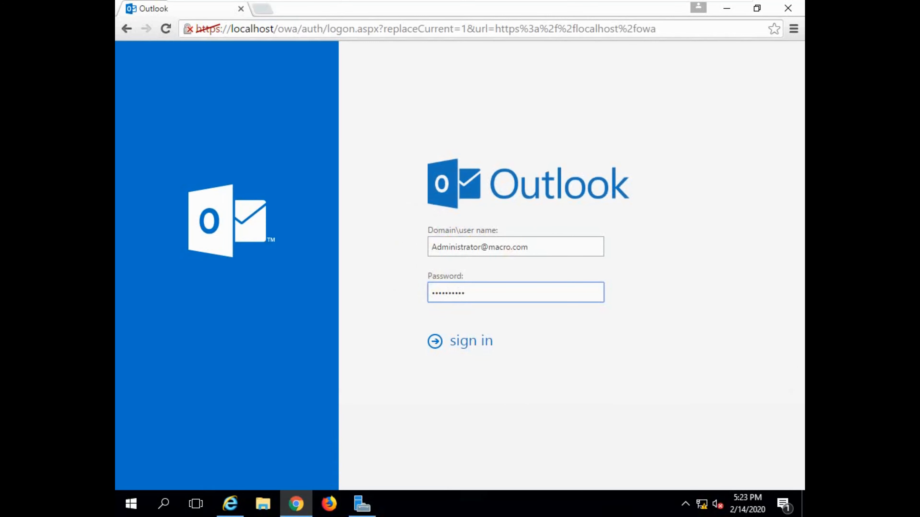
pyautogui.press('Return')
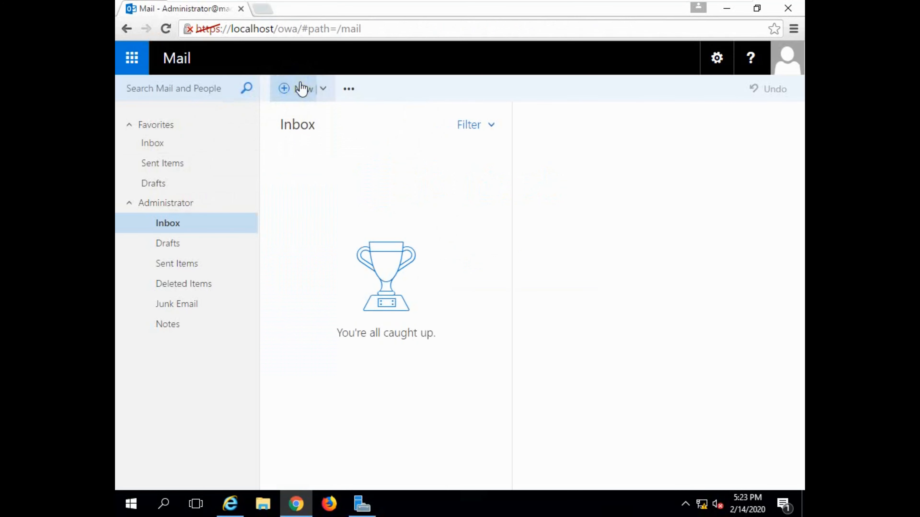
pyautogui.click(294, 92)
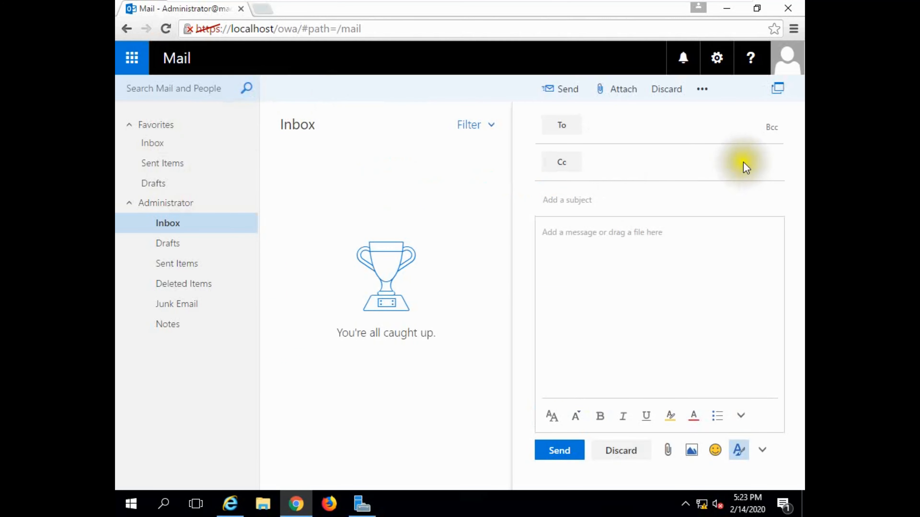
pyautogui.click(602, 133)
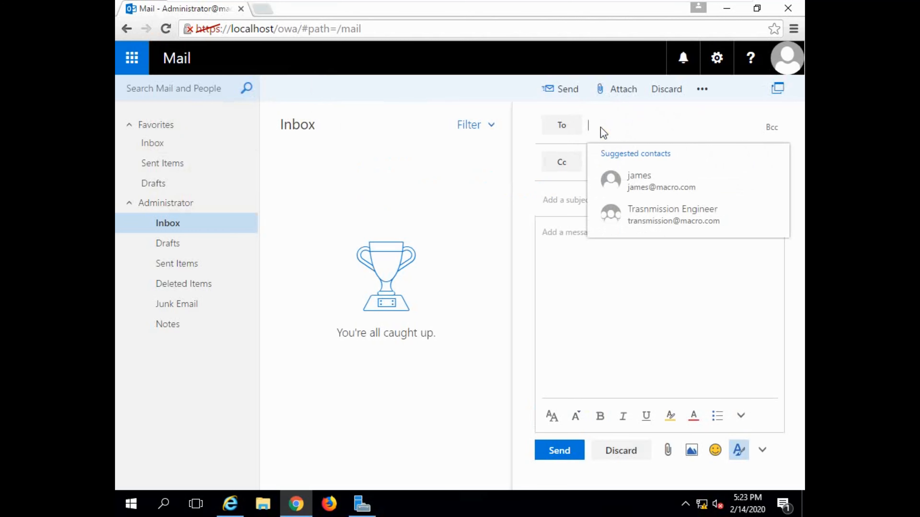
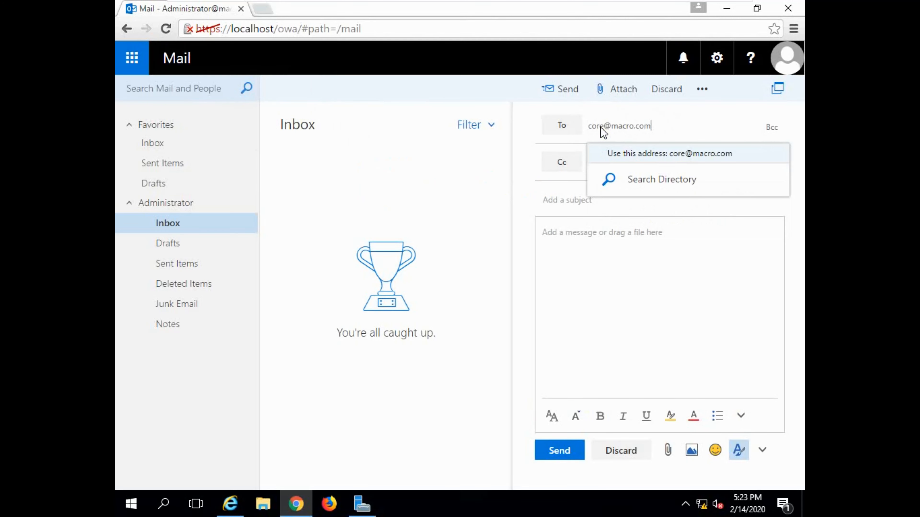
pyautogui.click(671, 154)
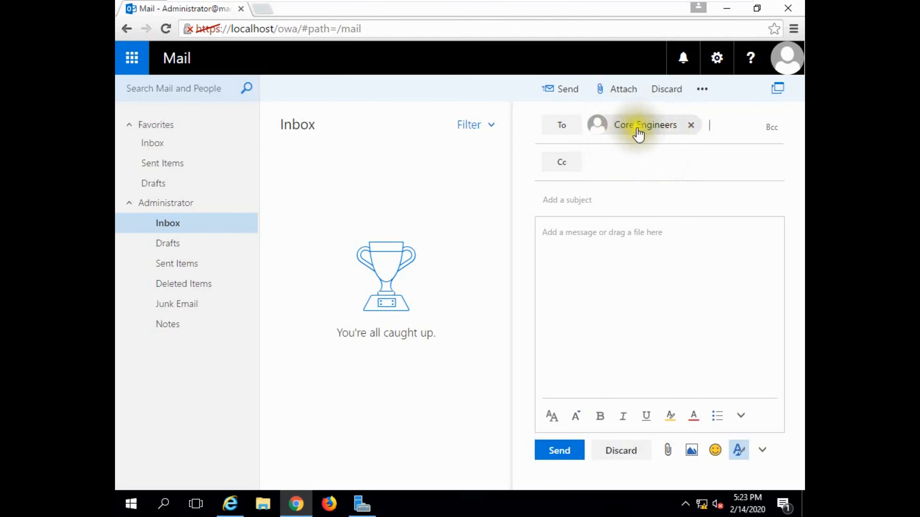
pyautogui.click(579, 200)
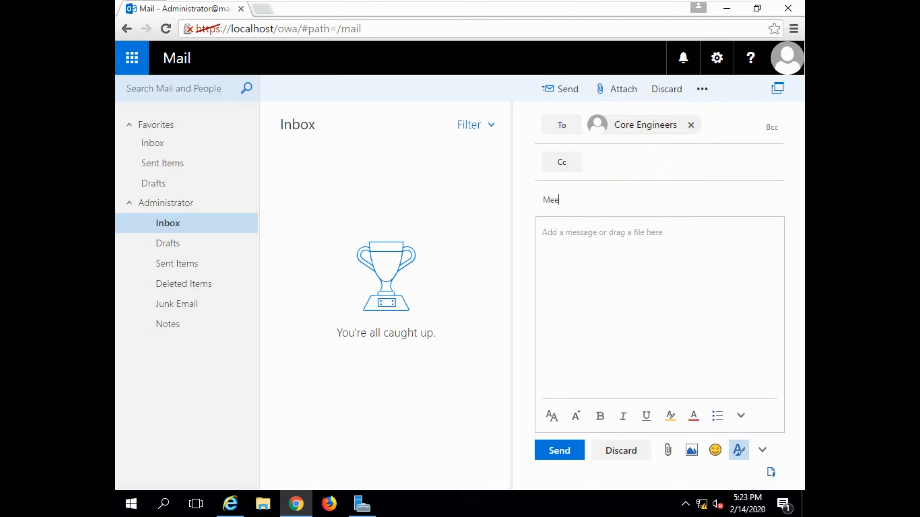
pyautogui.click(583, 234)
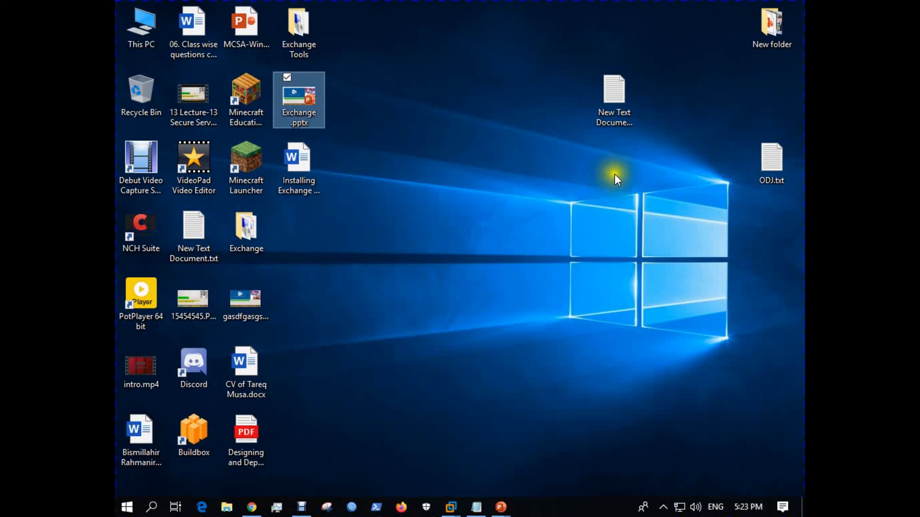
# Open New Text Document (2).txt and select all of its prepared message text
pyautogui.doubleClick(607, 108)
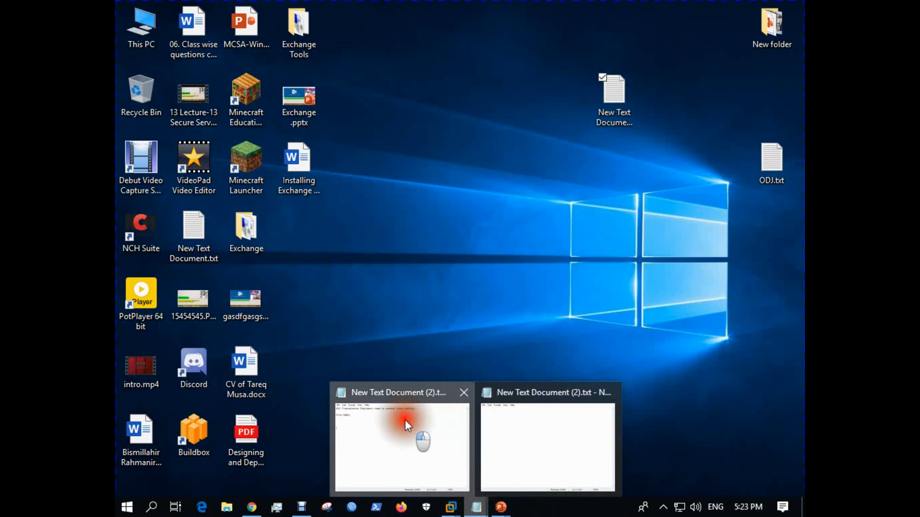
pyautogui.click(405, 420)
pyautogui.moveTo(276, 71); pyautogui.dragTo(335, 99)
pyautogui.hotkey('ctrl', 'c')
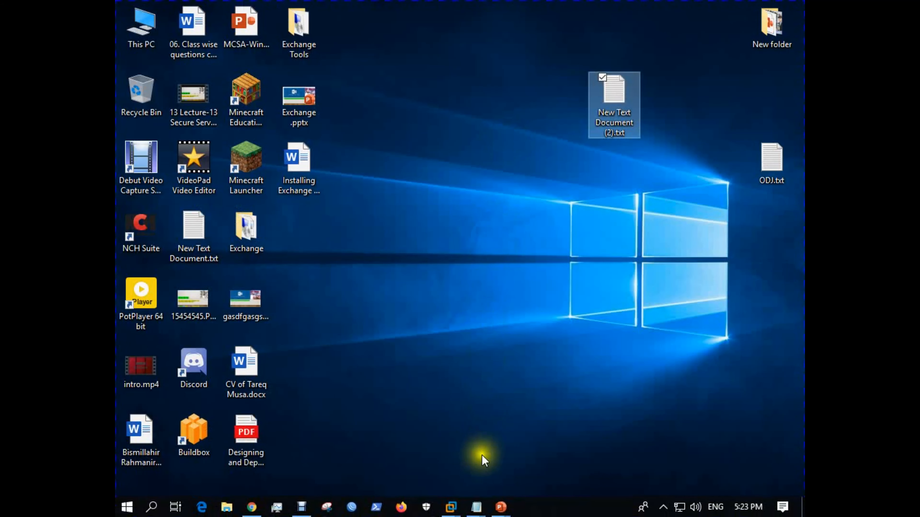
# Paste the prepared text, change Transmission to core, add /IT, and send the email
pyautogui.moveTo(451, 507)
pyautogui.click(517, 415)
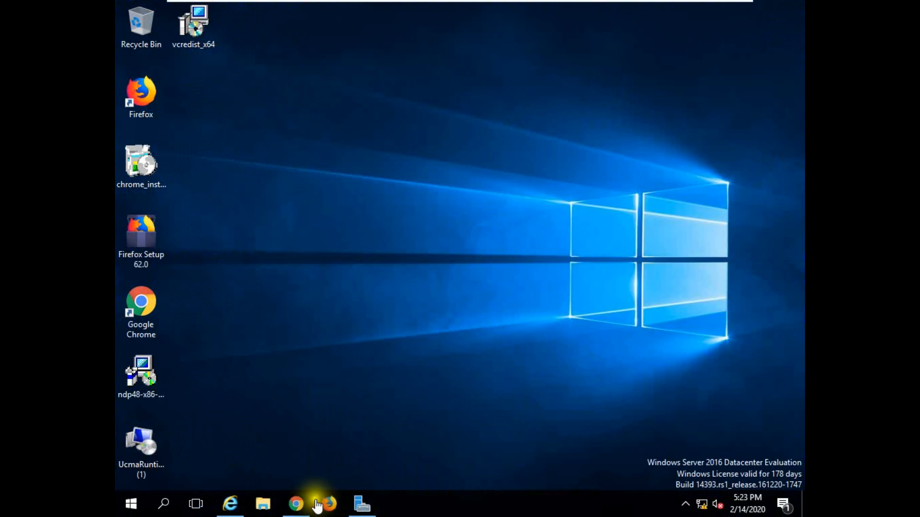
pyautogui.click(295, 505)
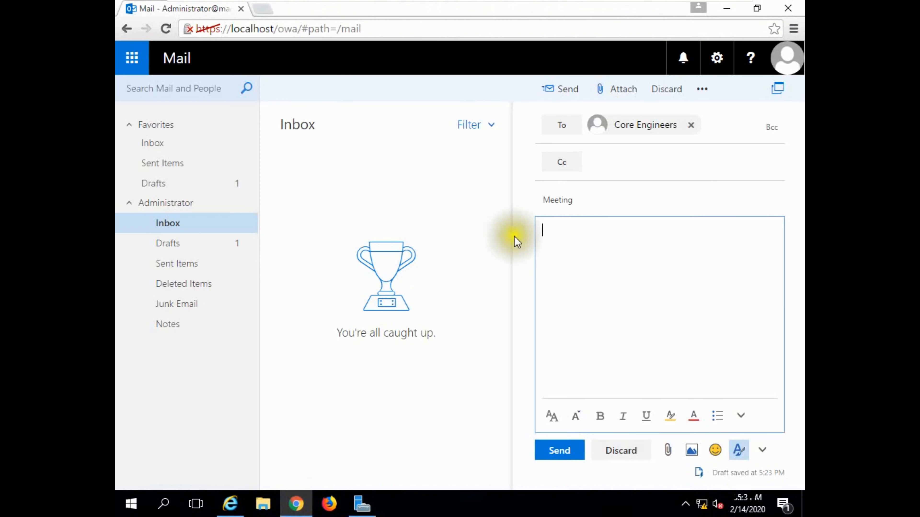
pyautogui.hotkey('ctrl', 'v')
pyautogui.moveTo(612, 231); pyautogui.dragTo(557, 231)
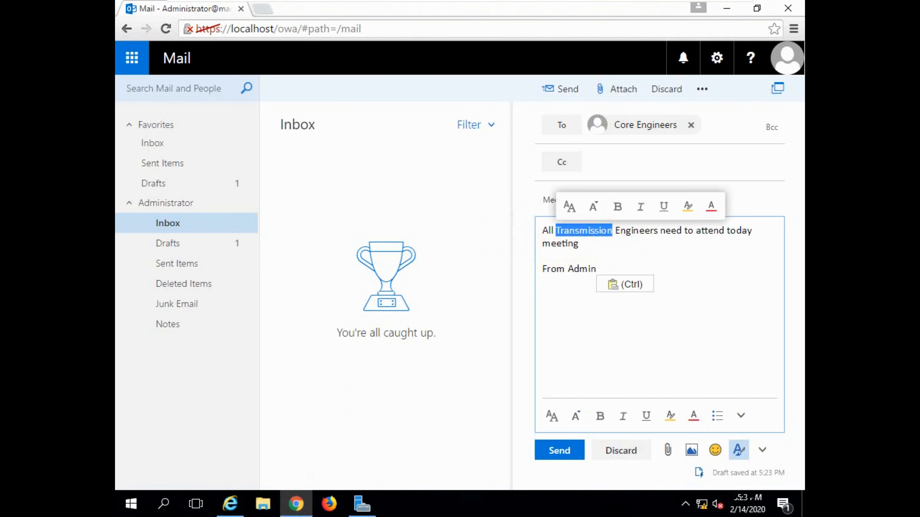
pyautogui.write('core')
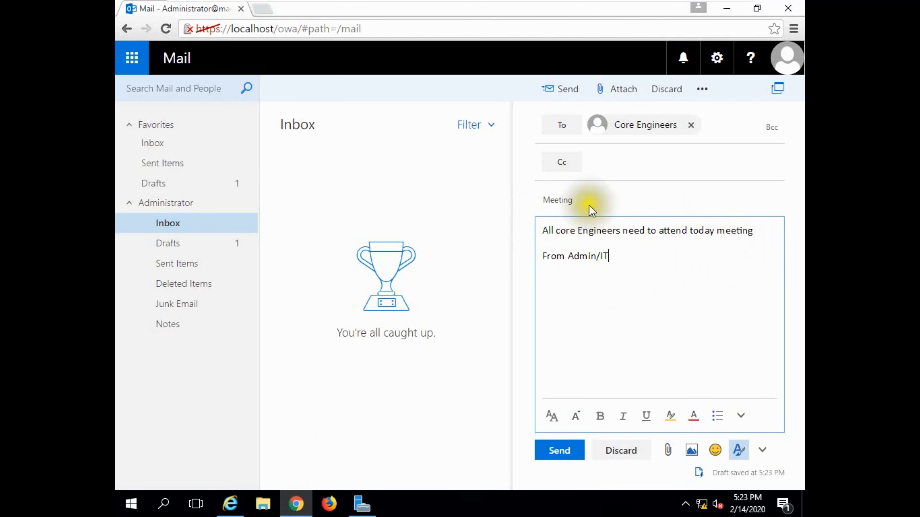
pyautogui.click(562, 450)
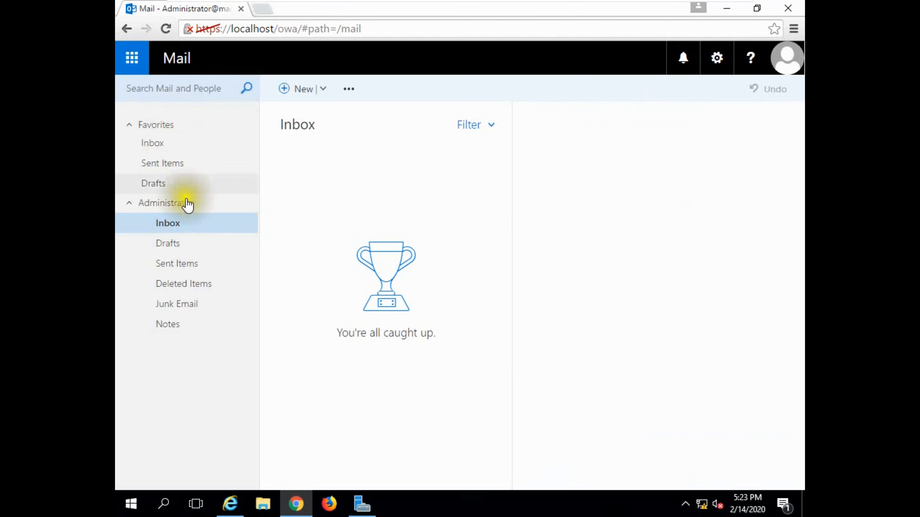
# Confirm the Meeting message to Core Engineers in Sent Items, then start Firefox
pyautogui.click(176, 264)
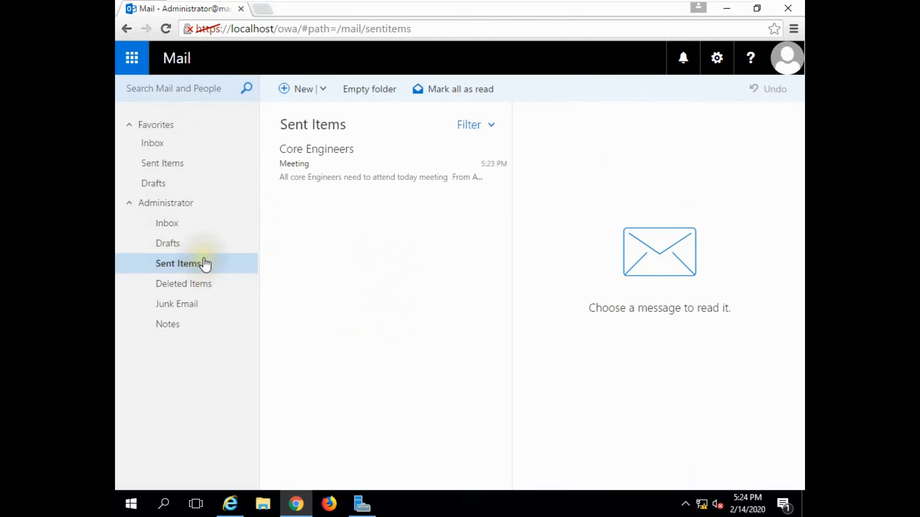
pyautogui.doubleClick(310, 169)
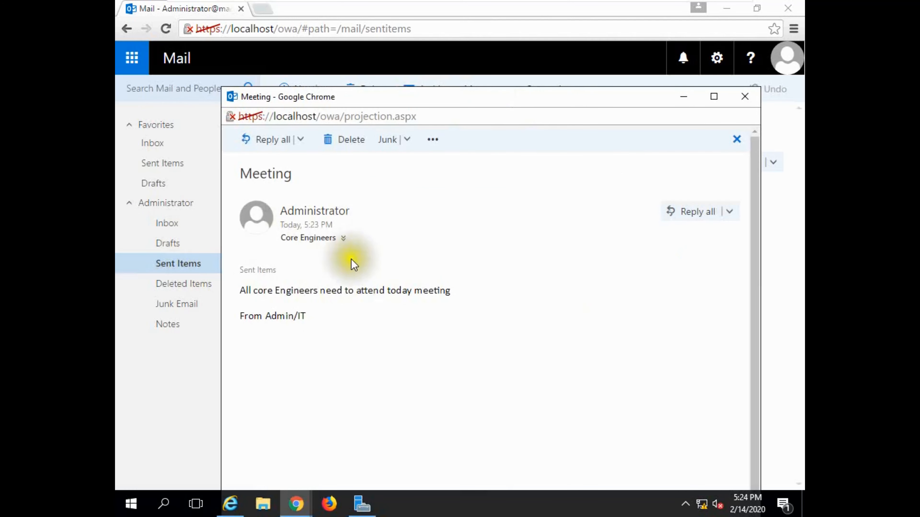
pyautogui.click(683, 102)
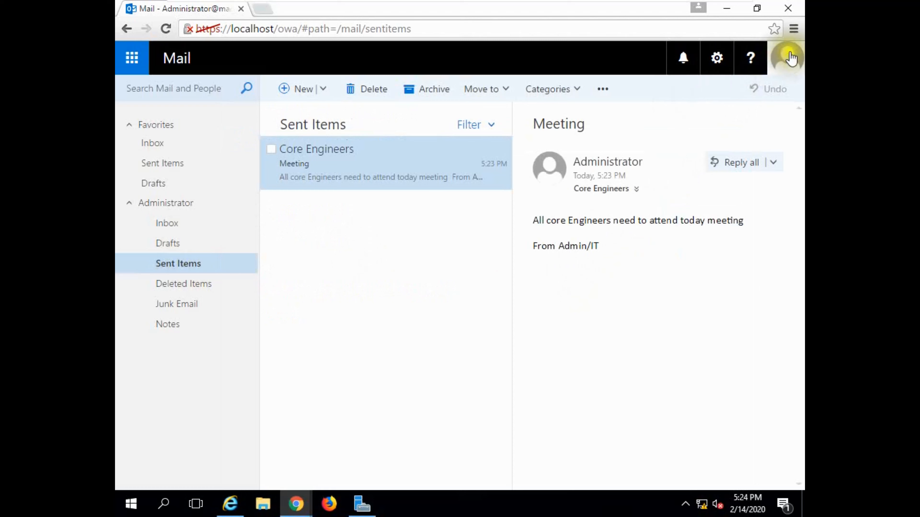
pyautogui.click(792, 58)
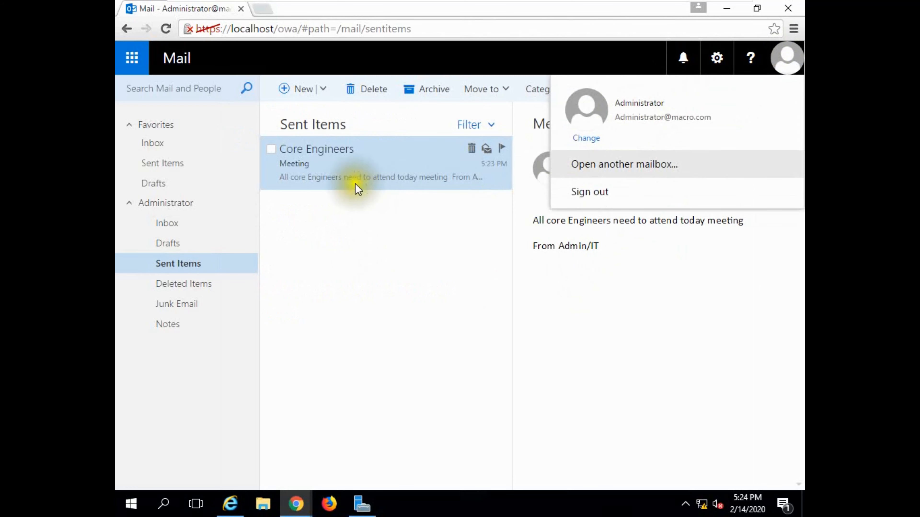
pyautogui.click(329, 504)
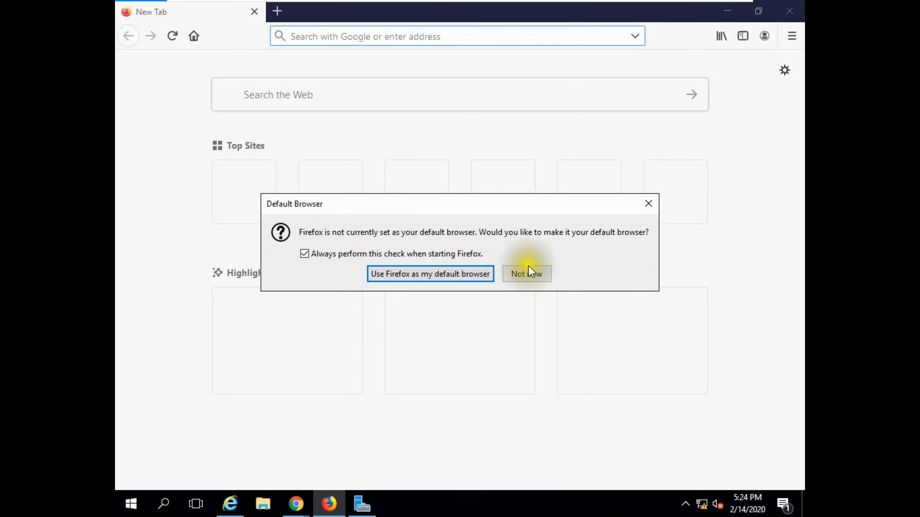
# Sign in to Outlook on the web in Firefox as core1
pyautogui.click(518, 268)
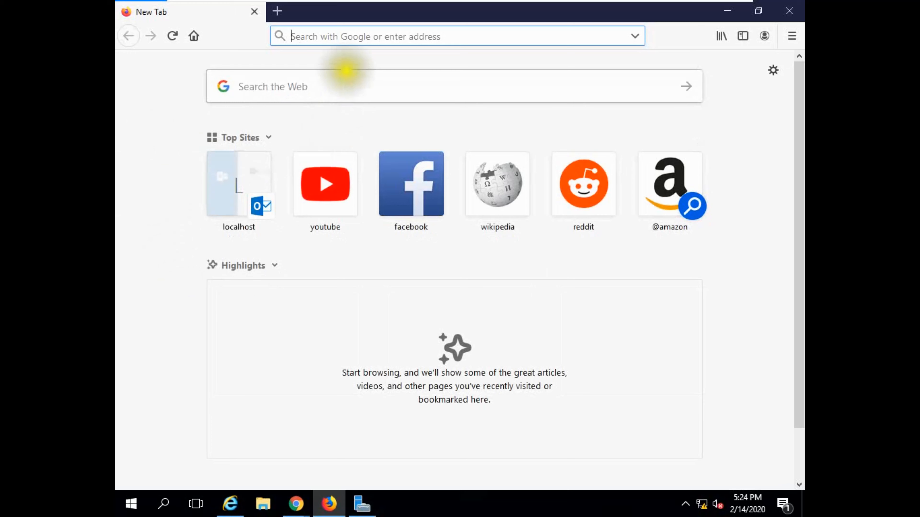
pyautogui.click(237, 179)
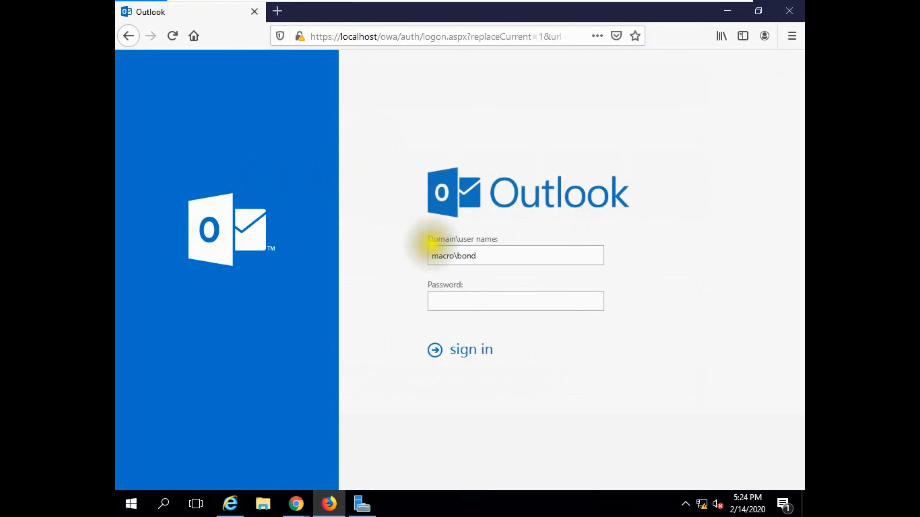
pyautogui.doubleClick(466, 256)
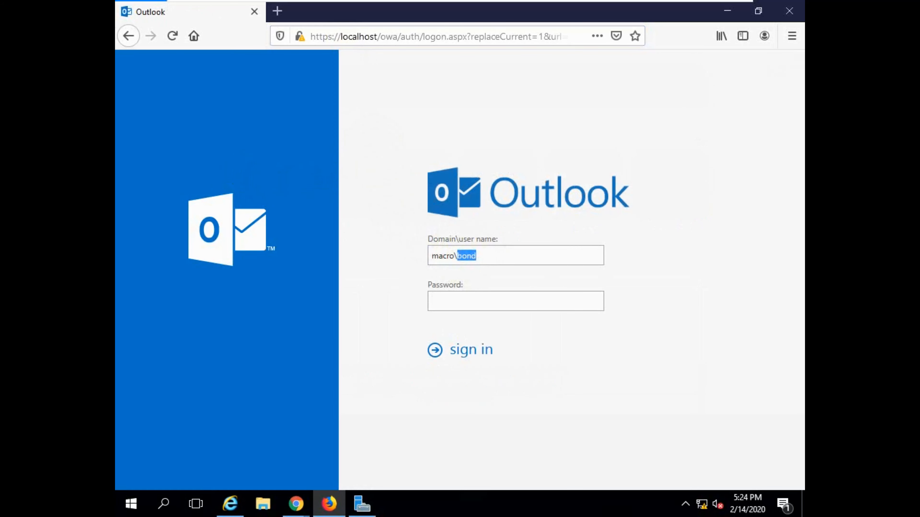
pyautogui.write('core1')
pyautogui.press('Return')
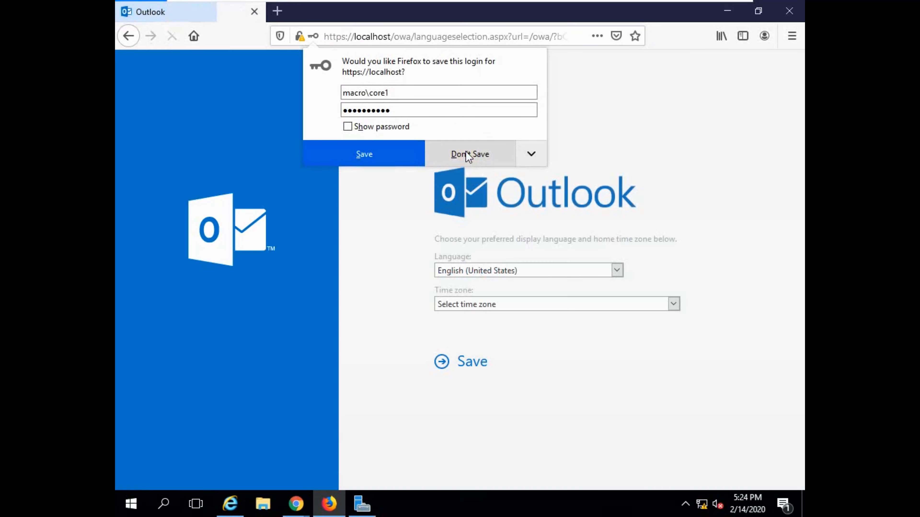
pyautogui.click(466, 152)
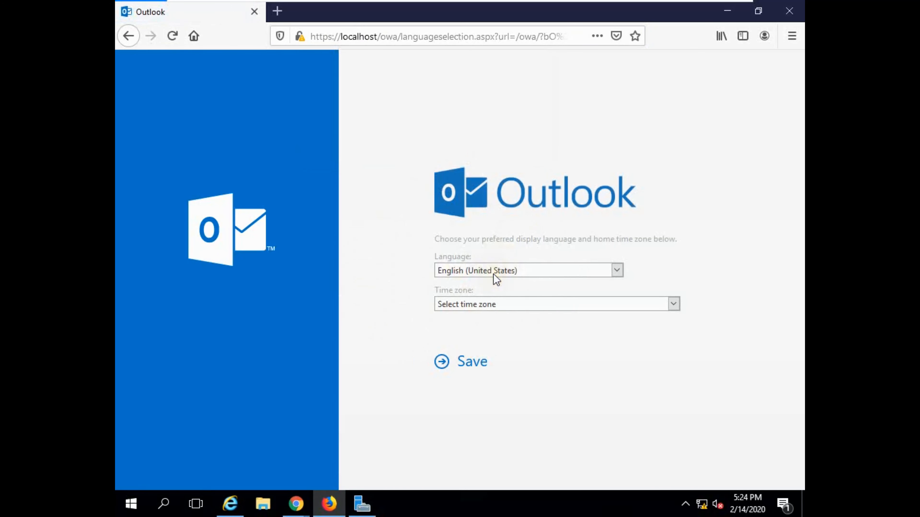
# Set the mailbox time zone to (UTC+06:00) Dhaka and save it
pyautogui.click(674, 305)
pyautogui.press('Down')
pyautogui.press('Down')
pyautogui.press('Down')
pyautogui.press('Down')
pyautogui.press('Down')
pyautogui.press('Down')
pyautogui.press('Down')
pyautogui.press('Down')
pyautogui.press('Down')
pyautogui.press('Down')
pyautogui.press('Down')
pyautogui.press('Down')
pyautogui.press('Down')
pyautogui.press('Down')
pyautogui.press('Down')
pyautogui.press('Down')
pyautogui.press('Down')
pyautogui.press('Down')
pyautogui.press('Down')
pyautogui.press('Down')
pyautogui.press('Down')
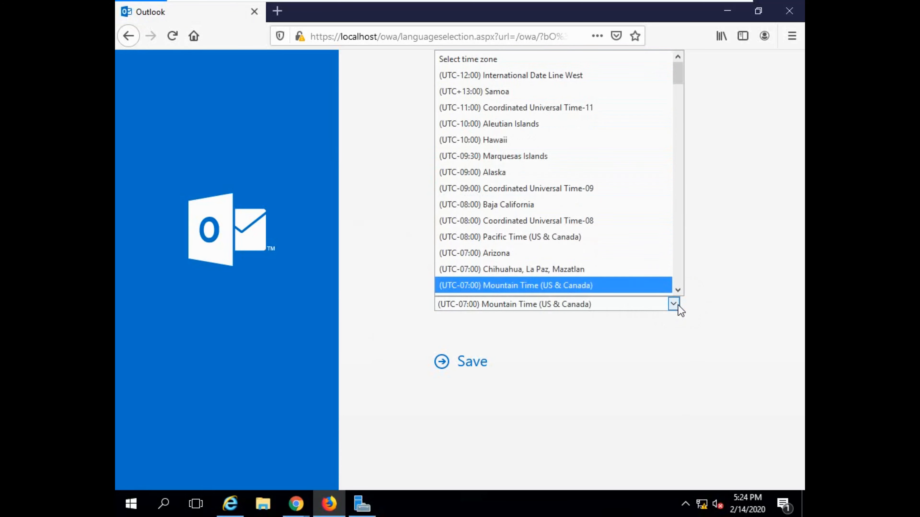
pyautogui.press('Down')
pyautogui.press('Down')
pyautogui.press('Down')
pyautogui.press('Down')
pyautogui.press('Down')
pyautogui.press('Down')
pyautogui.press('Down')
pyautogui.press('Down')
pyautogui.press('Down')
pyautogui.press('Down')
pyautogui.press('Down')
pyautogui.press('Down')
pyautogui.press('Down')
pyautogui.press('Down')
pyautogui.press('Down')
pyautogui.press('Down')
pyautogui.press('Down')
pyautogui.press('Down')
pyautogui.press('Down')
pyautogui.press('Down')
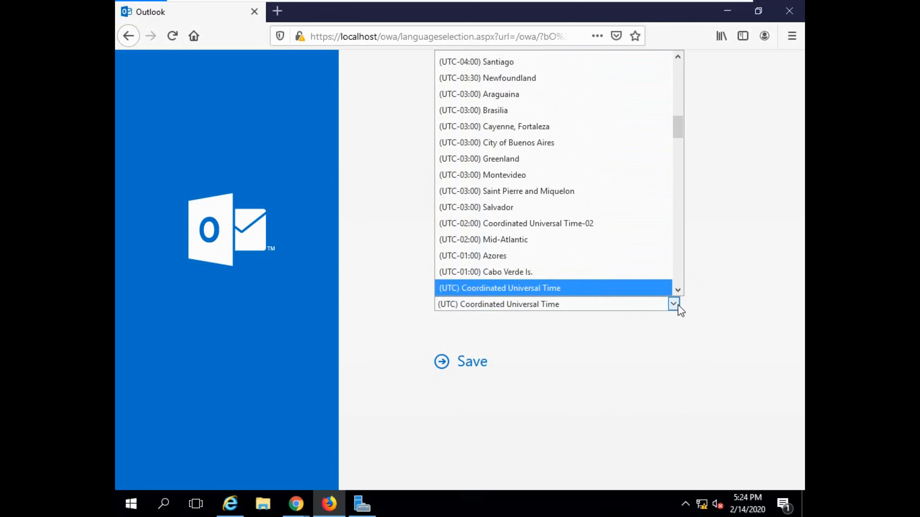
pyautogui.press('Down')
pyautogui.press('Down')
pyautogui.press('Down')
pyautogui.press('Down')
pyautogui.press('Down')
pyautogui.press('Down')
pyautogui.press('Down')
pyautogui.press('Down')
pyautogui.press('Down')
pyautogui.press('Down')
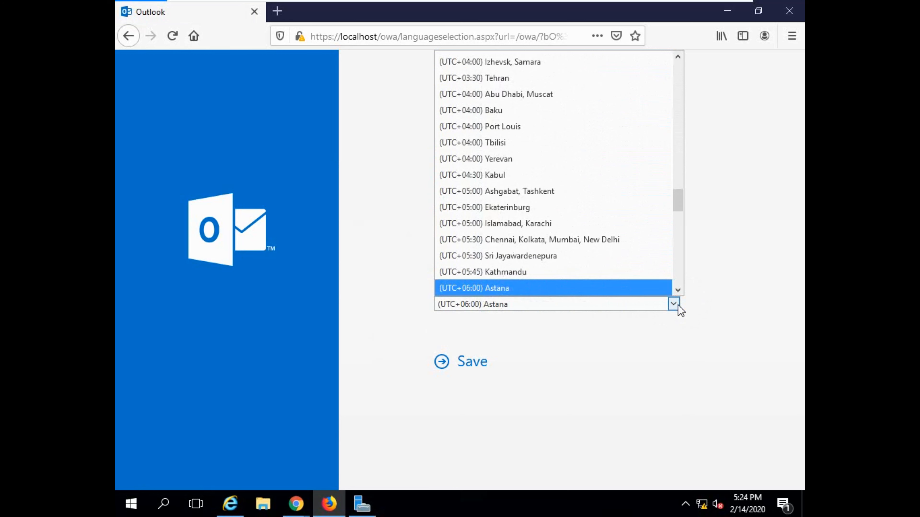
pyautogui.press('Return')
pyautogui.click(465, 361)
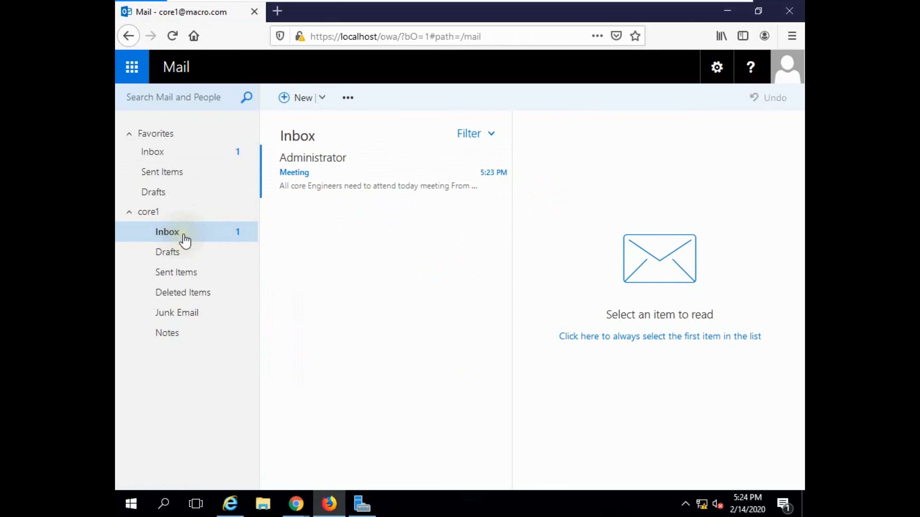
# Read Administrator's Meeting email in core1's inbox, then sign out
pyautogui.doubleClick(323, 183)
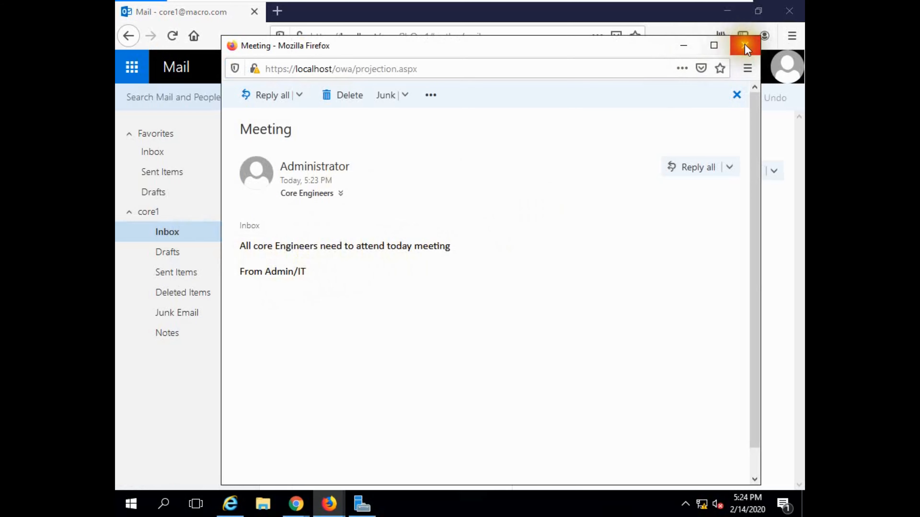
pyautogui.click(737, 96)
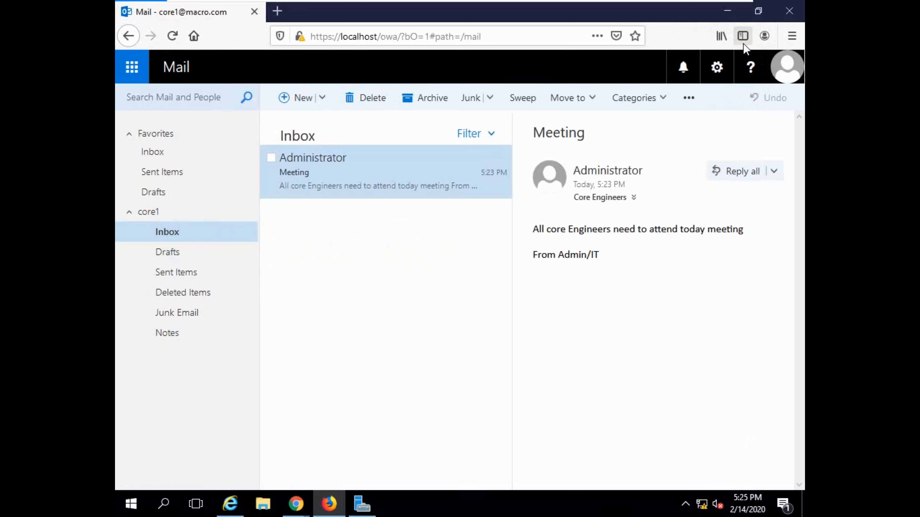
pyautogui.click(788, 60)
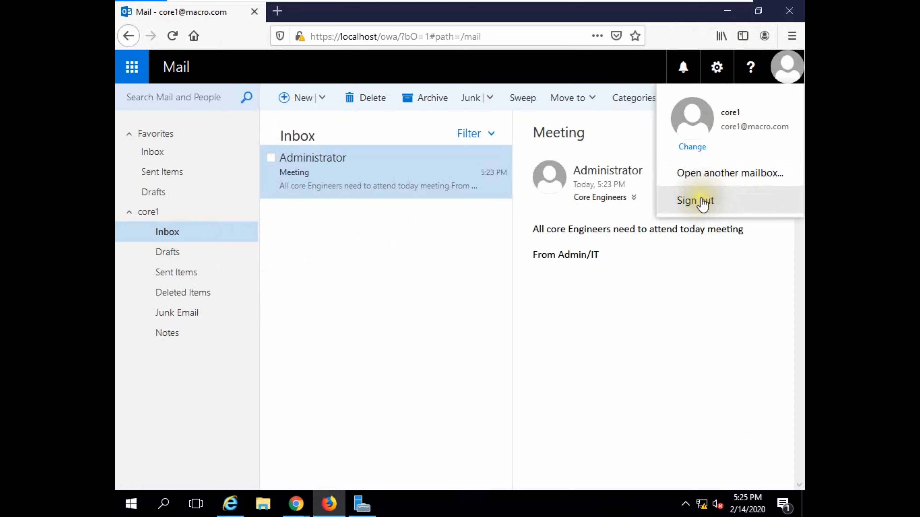
pyautogui.click(697, 201)
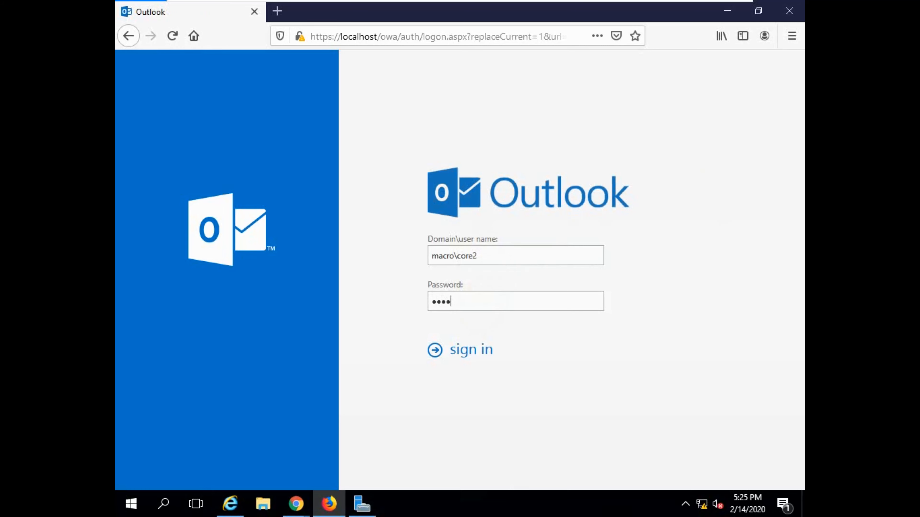
# Sign in to Outlook on the web with the second Core Engineers member's password
pyautogui.write('***')
pyautogui.click(468, 349)
pyautogui.rightClick(472, 347)
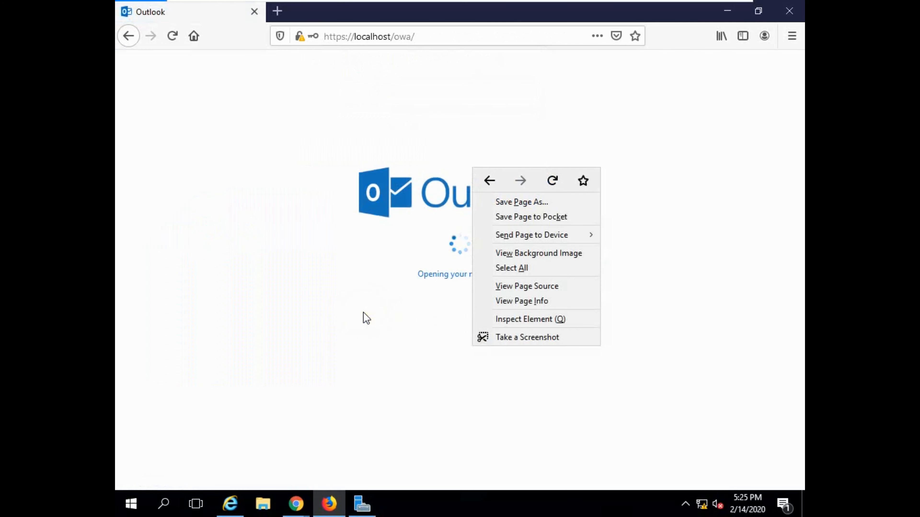
pyautogui.click(679, 287)
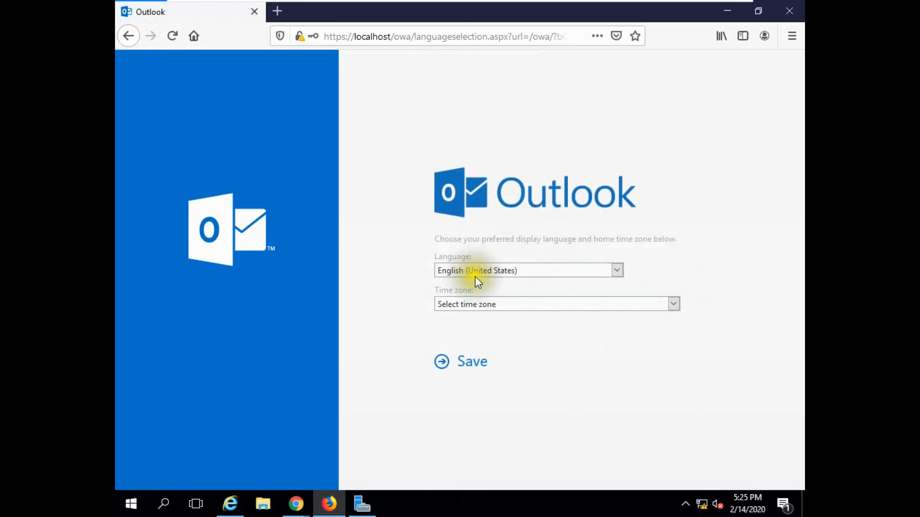
# Choose বাংলা (বাংলাদেশ) as the display language
pyautogui.click(617, 270)
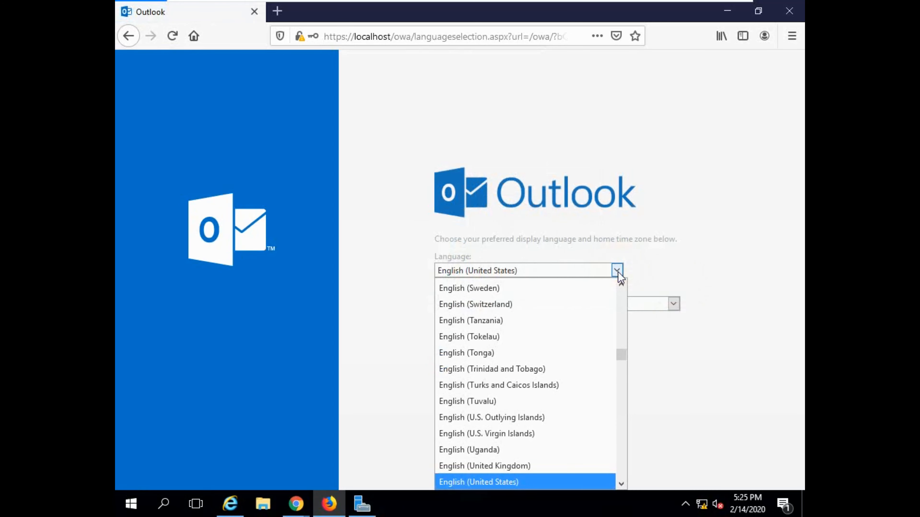
pyautogui.press('b')
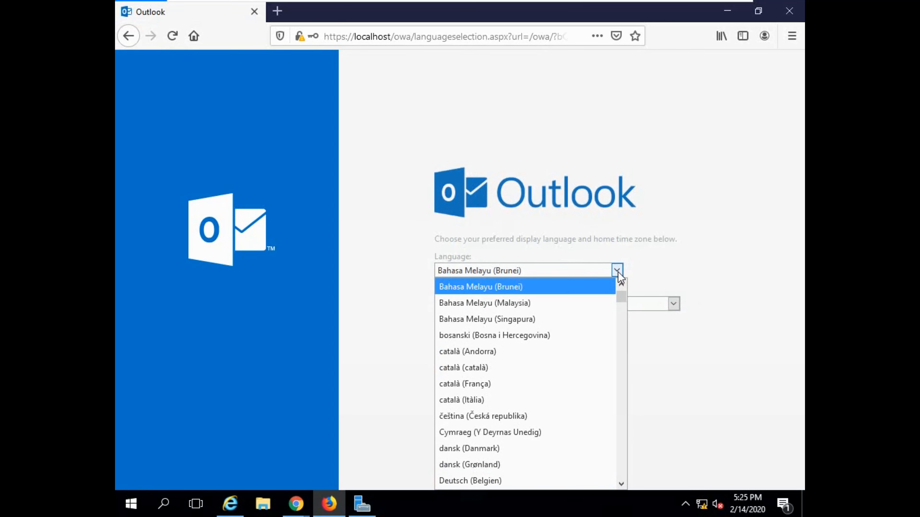
pyautogui.scroll(1, 567, 291)
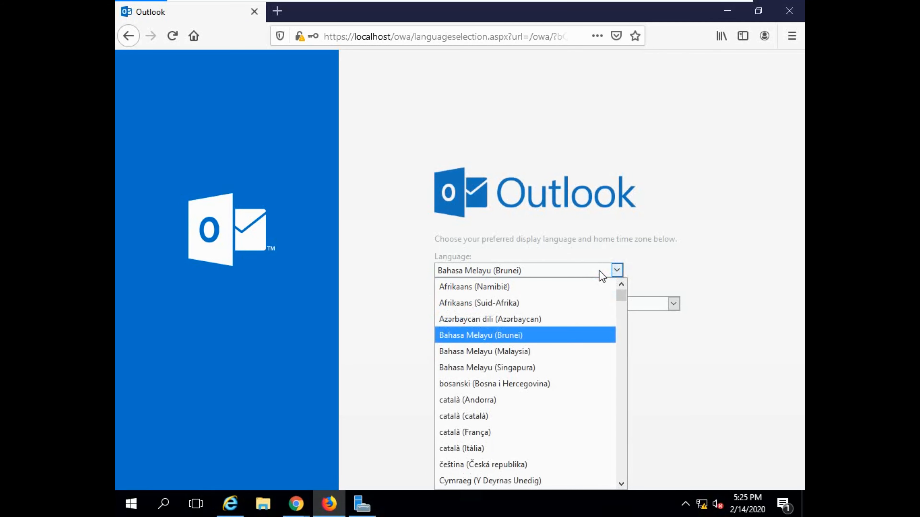
pyautogui.scroll(-3, 587, 384)
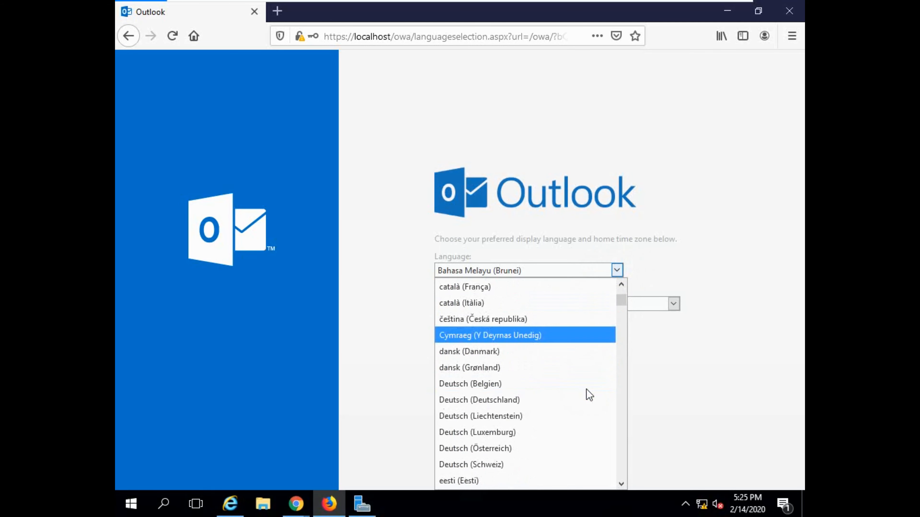
pyautogui.scroll(-9, 589, 394)
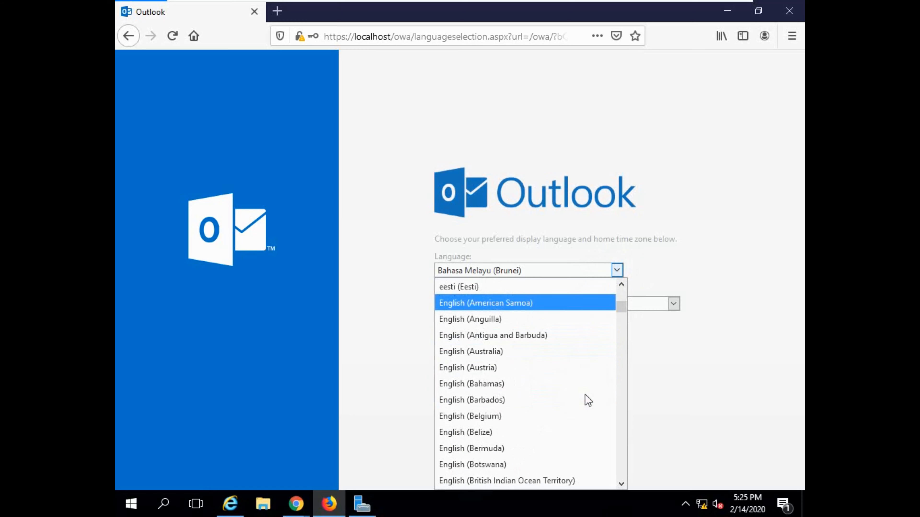
pyautogui.scroll(-20, 588, 401)
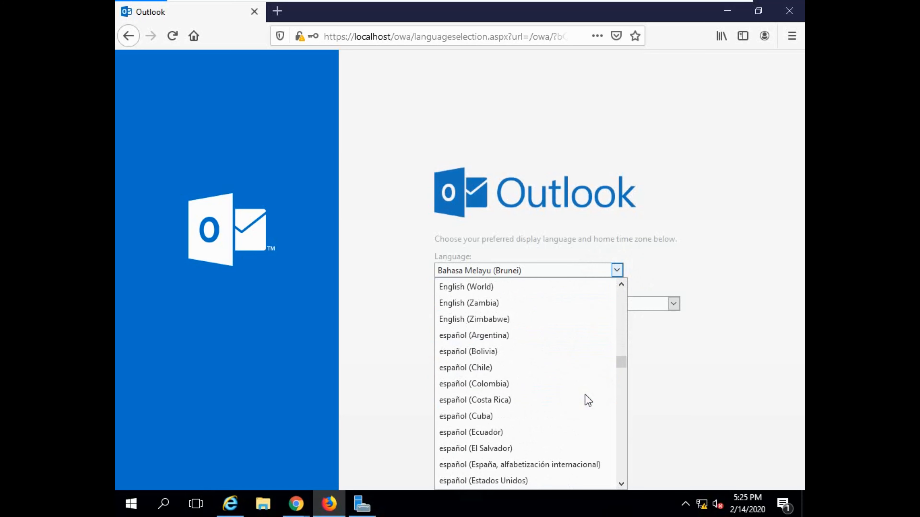
pyautogui.scroll(20, 588, 400)
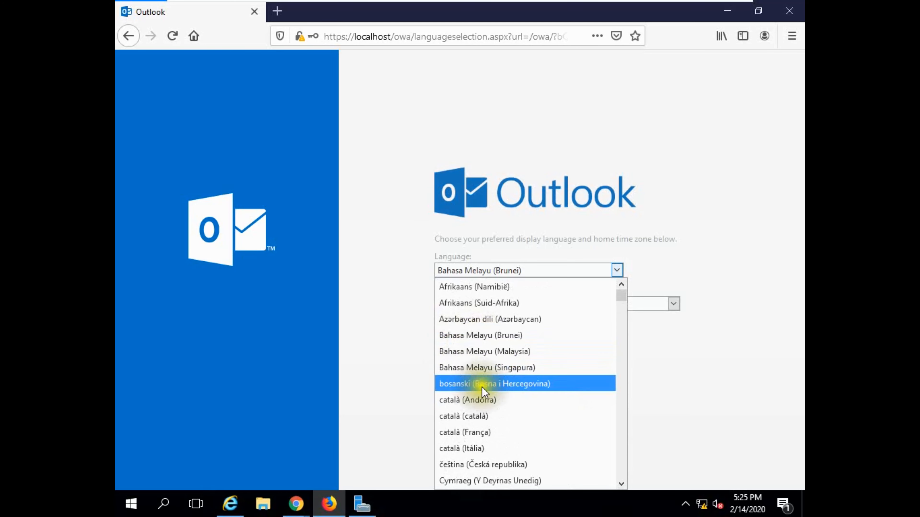
pyautogui.moveTo(622, 299); pyautogui.dragTo(608, 468)
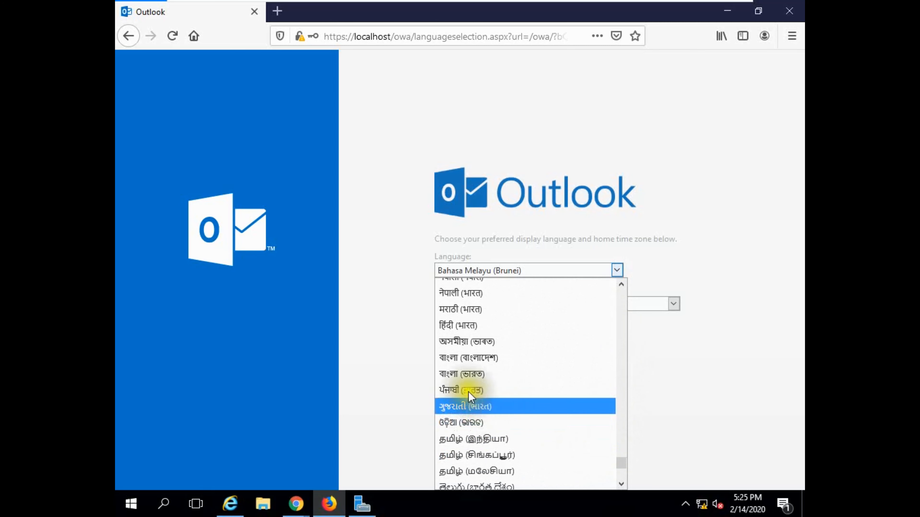
pyautogui.click(482, 359)
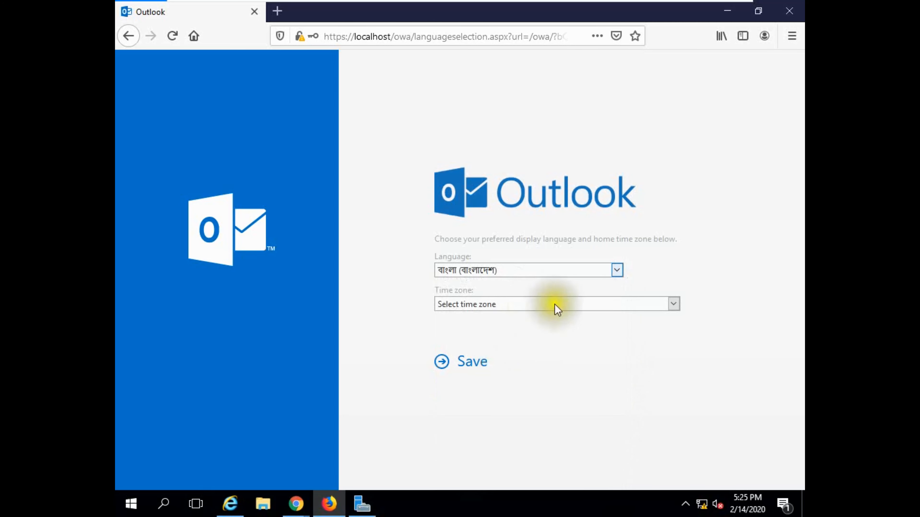
# Set the time zone to (UTC+06:00) Dhaka and save the settings
pyautogui.click(568, 304)
pyautogui.press('Down')
pyautogui.press('Down')
pyautogui.press('Down')
pyautogui.press('Down')
pyautogui.press('Down')
pyautogui.press('Down')
pyautogui.press('Down')
pyautogui.press('Down')
pyautogui.press('Down')
pyautogui.press('Down')
pyautogui.press('Down')
pyautogui.press('Down')
pyautogui.press('Down')
pyautogui.press('Down')
pyautogui.press('Down')
pyautogui.press('Down')
pyautogui.press('Down')
pyautogui.press('Down')
pyautogui.press('Down')
pyautogui.press('Down')
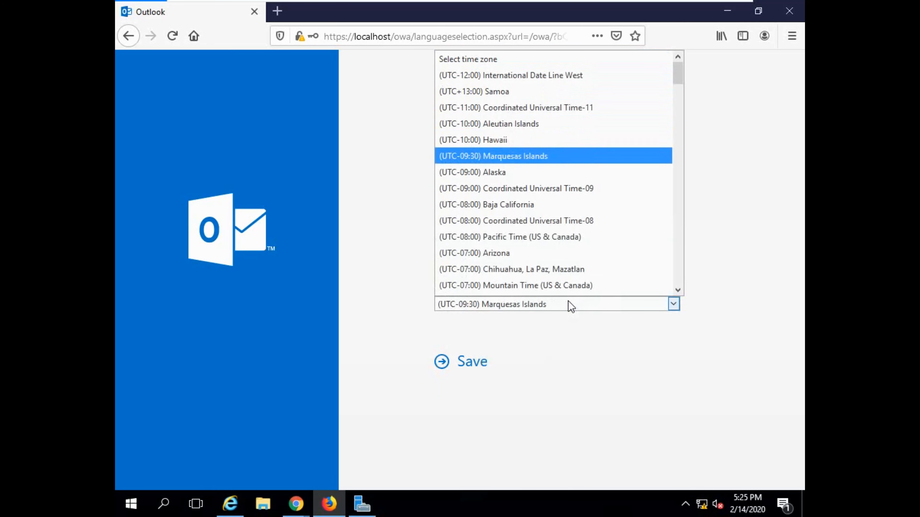
pyautogui.press('Down')
pyautogui.press('Down')
pyautogui.press('Down')
pyautogui.press('Down')
pyautogui.press('Down')
pyautogui.press('Down')
pyautogui.press('Down')
pyautogui.press('Down')
pyautogui.press('Down')
pyautogui.press('Down')
pyautogui.press('Down')
pyautogui.press('Down')
pyautogui.press('Down')
pyautogui.press('Down')
pyautogui.press('Down')
pyautogui.press('Down')
pyautogui.press('Down')
pyautogui.press('Down')
pyautogui.press('Down')
pyautogui.press('Down')
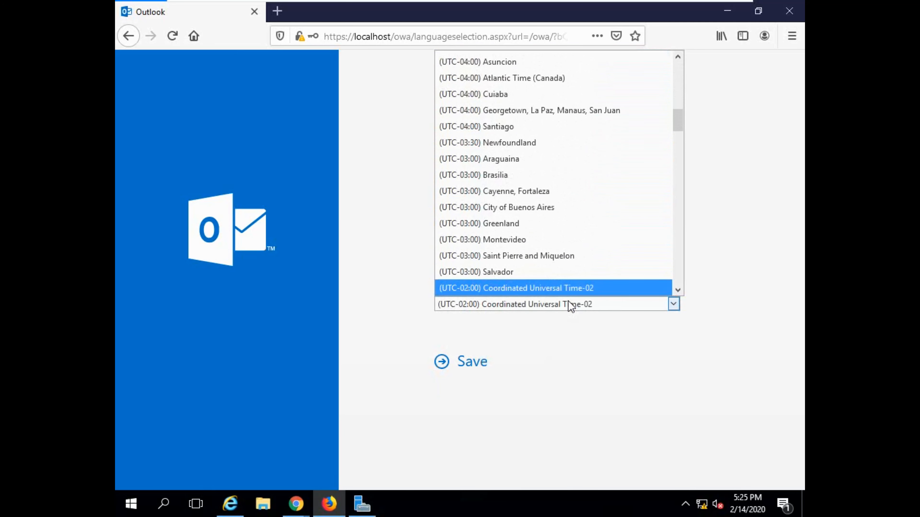
pyautogui.press('Down')
pyautogui.press('Down')
pyautogui.press('Down')
pyautogui.press('Down')
pyautogui.press('Down')
pyautogui.press('Down')
pyautogui.press('Down')
pyautogui.press('Down')
pyautogui.press('Down')
pyautogui.press('Down')
pyautogui.press('Down')
pyautogui.press('Down')
pyautogui.press('Down')
pyautogui.press('Down')
pyautogui.press('Down')
pyautogui.press('Down')
pyautogui.press('Down')
pyautogui.press('Down')
pyautogui.press('Down')
pyautogui.press('Down')
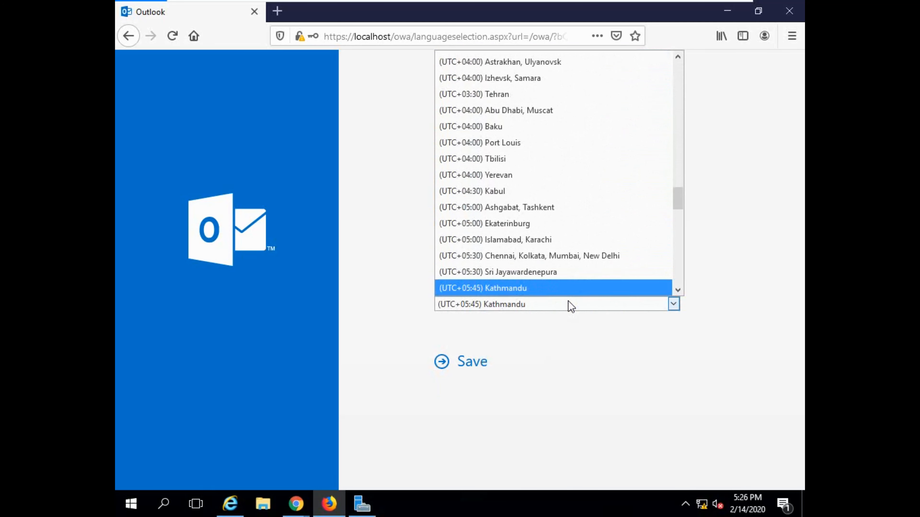
pyautogui.press('Up')
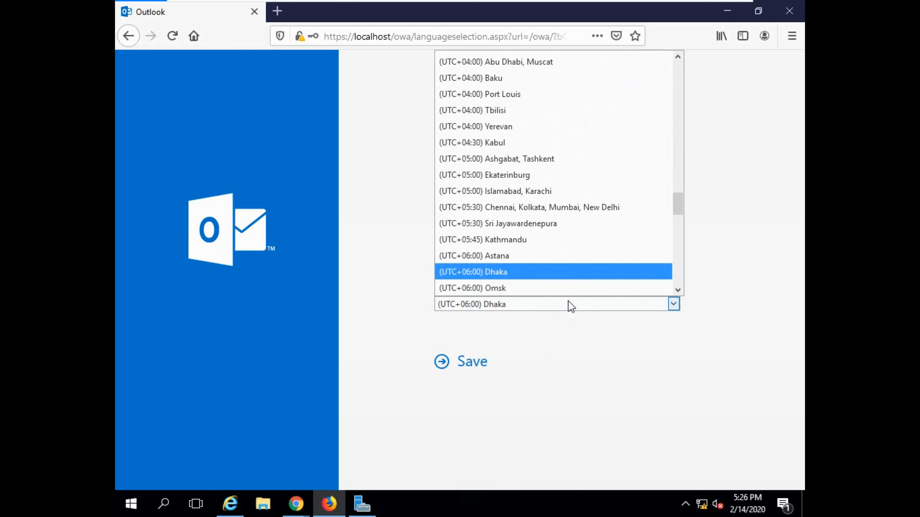
pyautogui.press('Return')
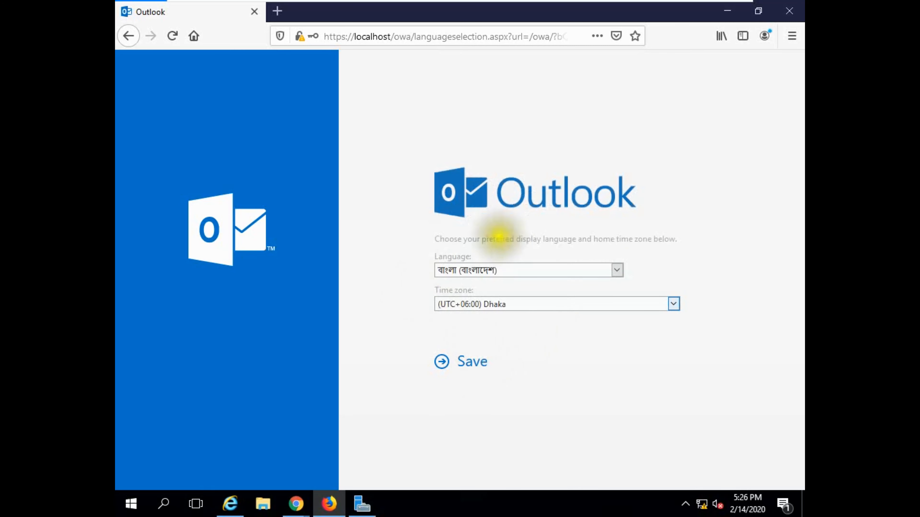
pyautogui.click(472, 361)
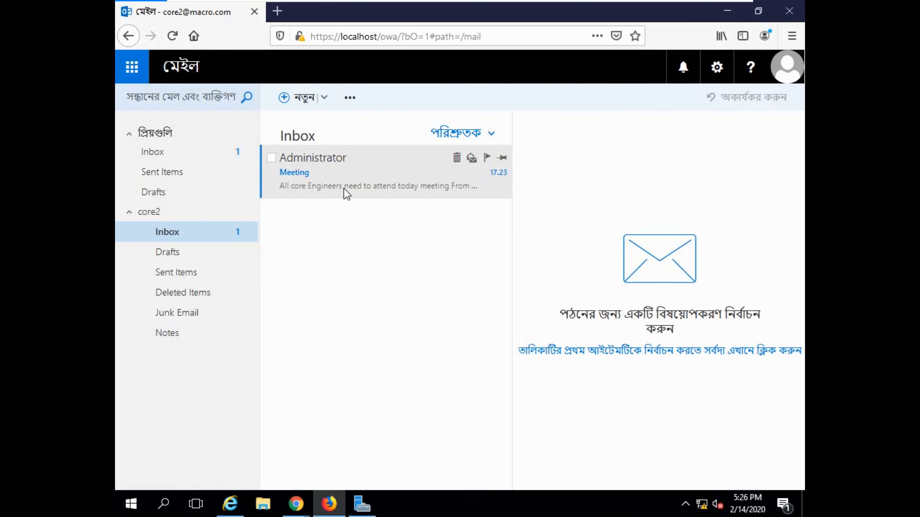
# Read Administrator's Meeting email, then sign out of the core2 mailbox
pyautogui.doubleClick(347, 181)
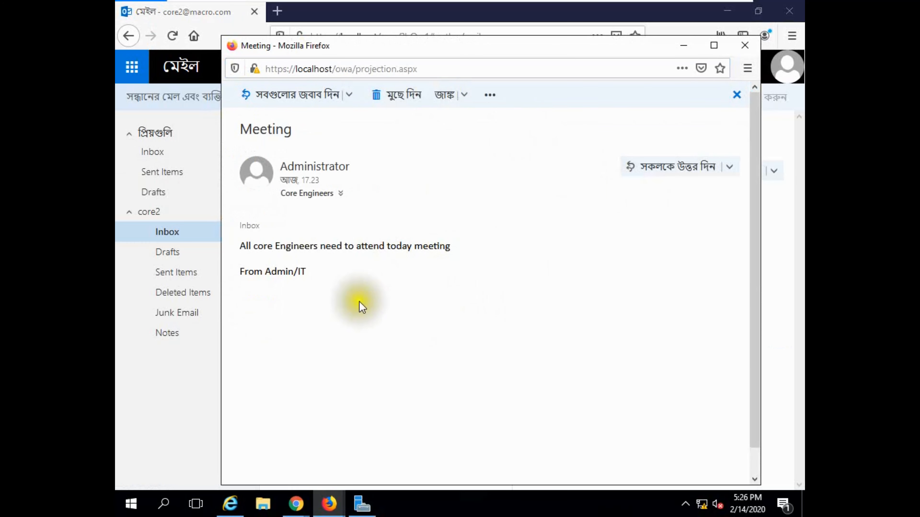
pyautogui.click(684, 46)
pyautogui.click(786, 67)
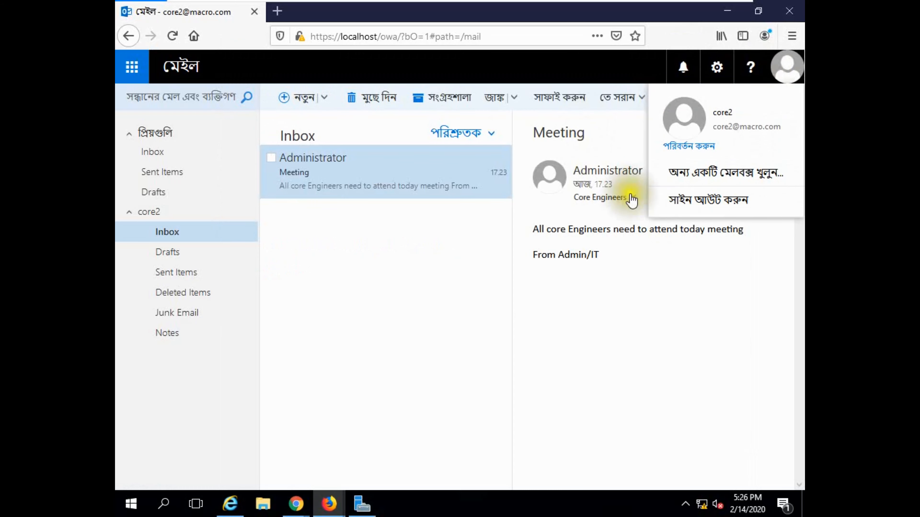
pyautogui.click(676, 202)
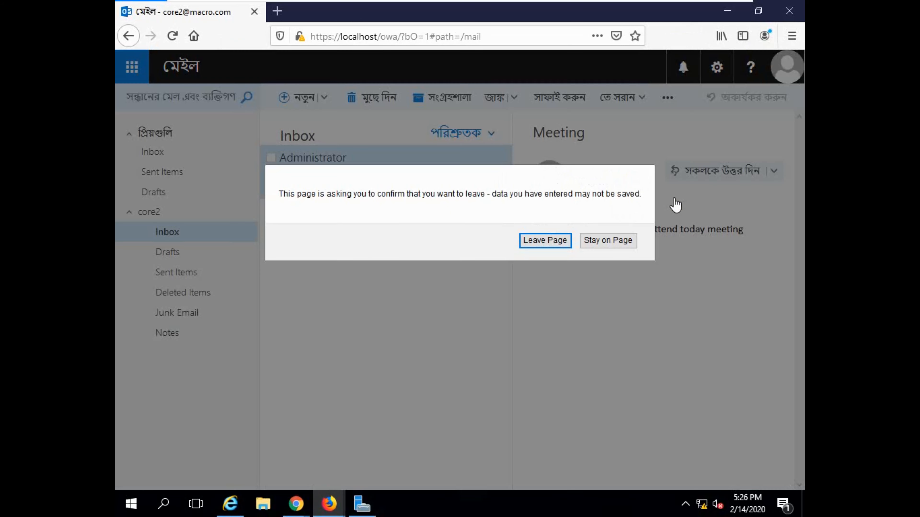
# Confirm leaving the page and minimize the full-screen VMware VM to show the desktop
pyautogui.click(542, 241)
pyautogui.moveTo(625, 5)
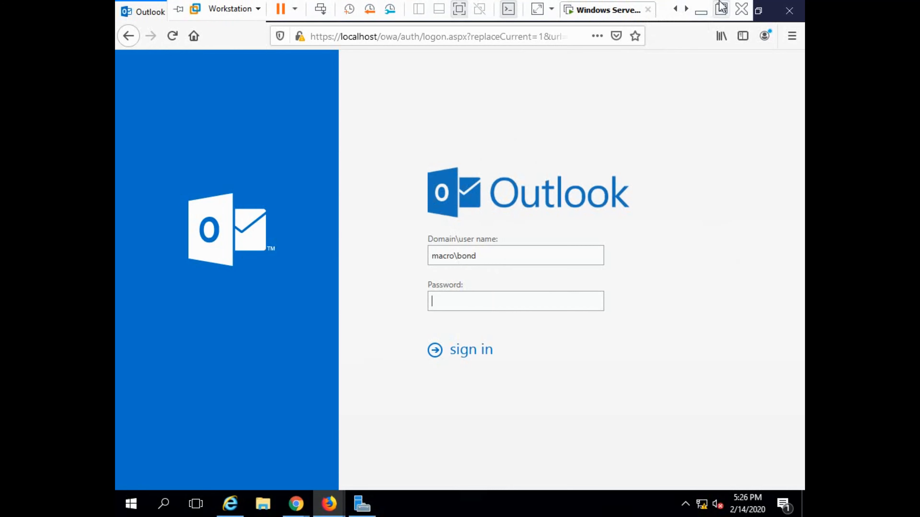
pyautogui.click(703, 8)
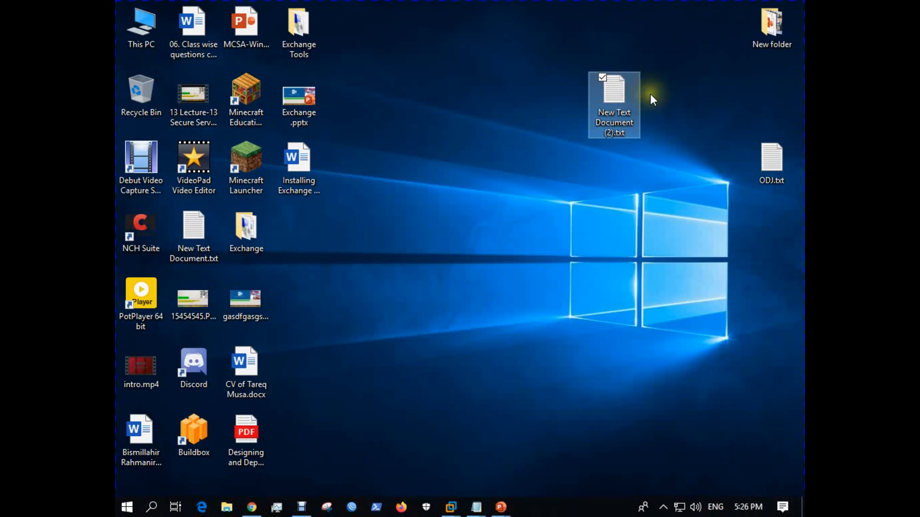